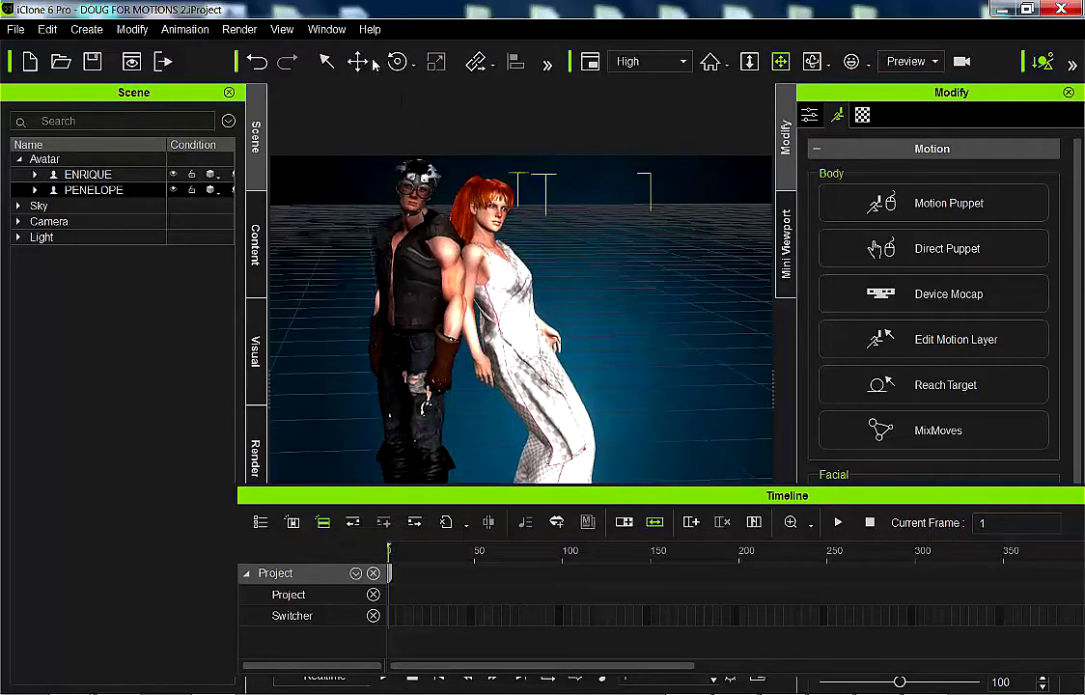
- Raise PENELOPE's hips slightly at frame 1 with Edit Motion Layer so her bent legs straighten
click(951, 339)
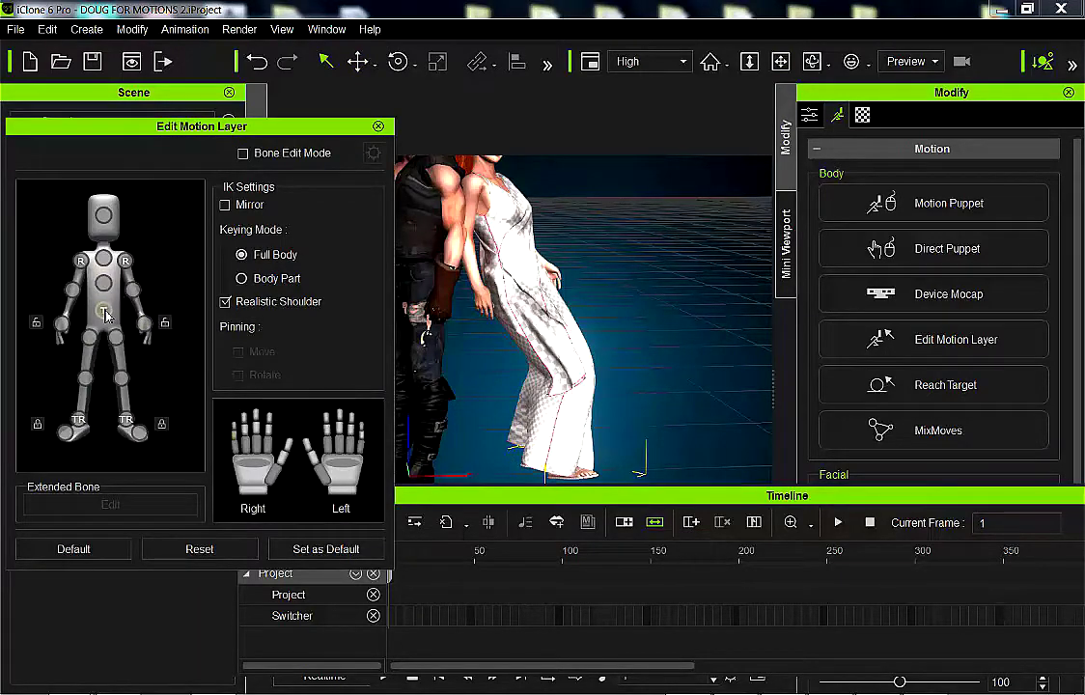
click(103, 311)
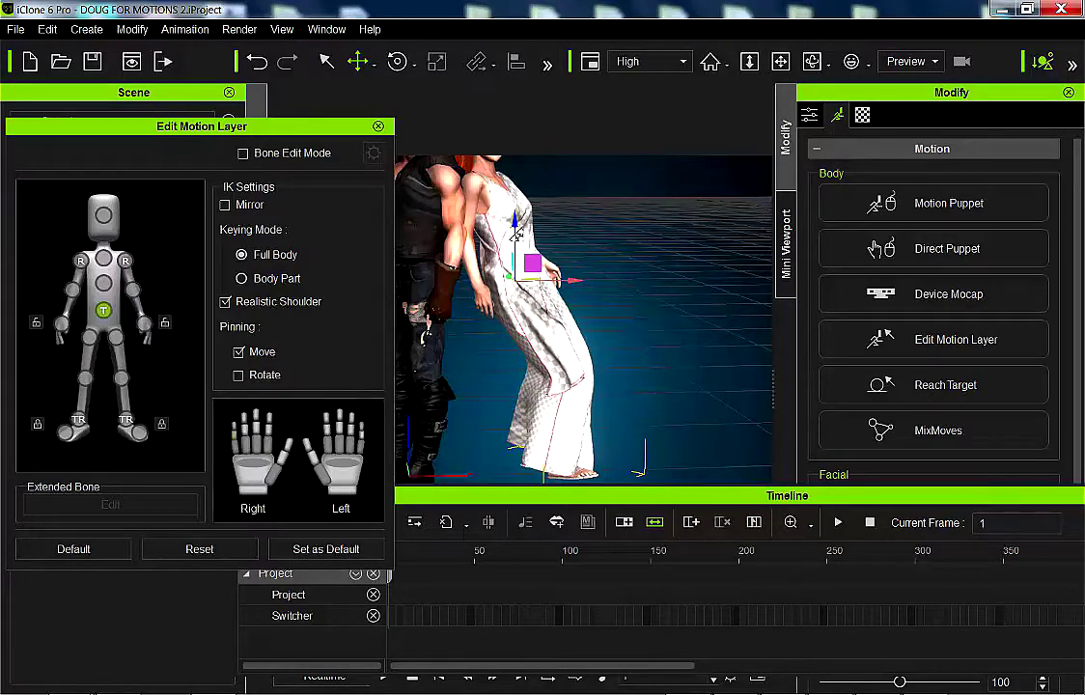
drag(516, 233, 517, 225)
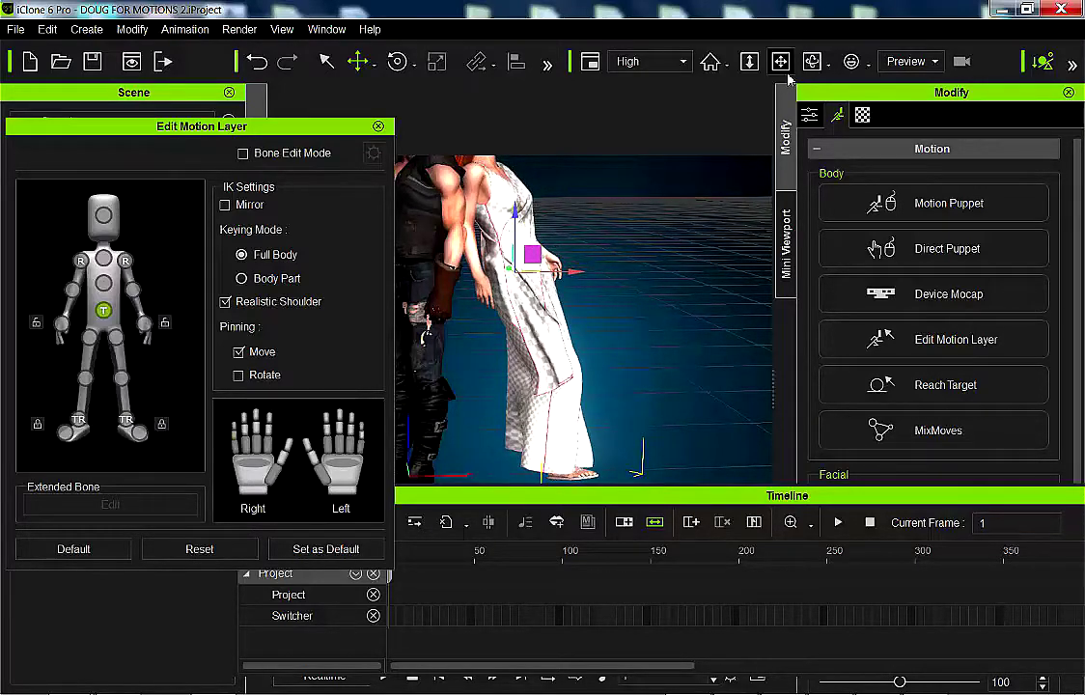
- Leave motion layer editing and rotate the whole PENELOPE avatar slightly about her vertical axis
click(780, 61)
drag(533, 190, 632, 259)
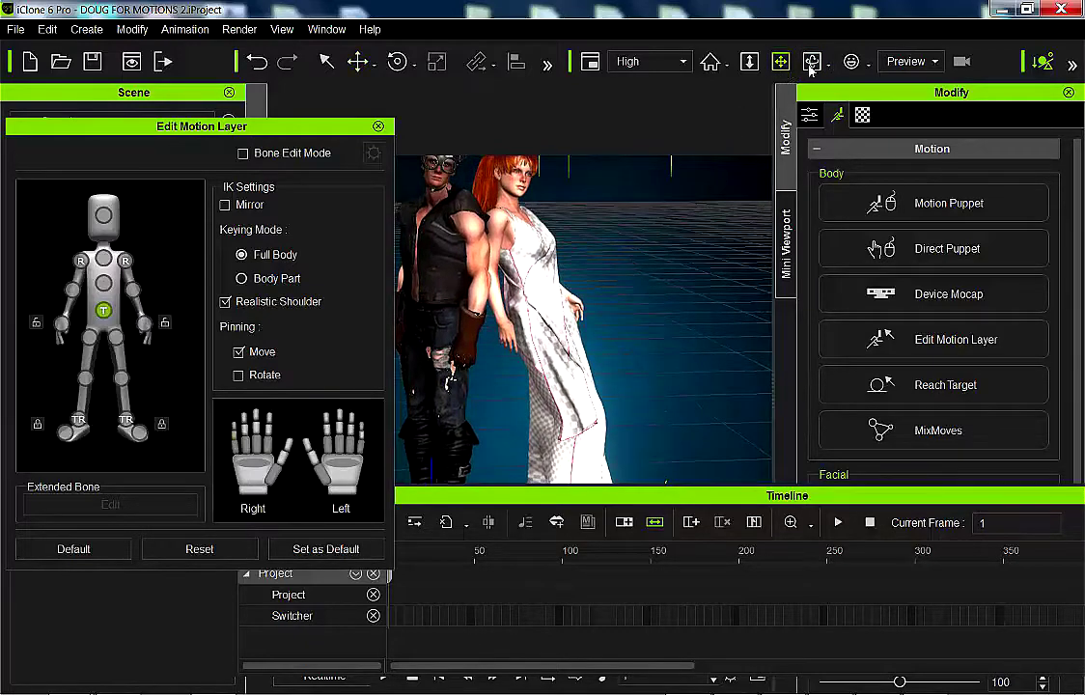
right_drag(551, 253, 181, 363)
scroll(547, 345, down, 5)
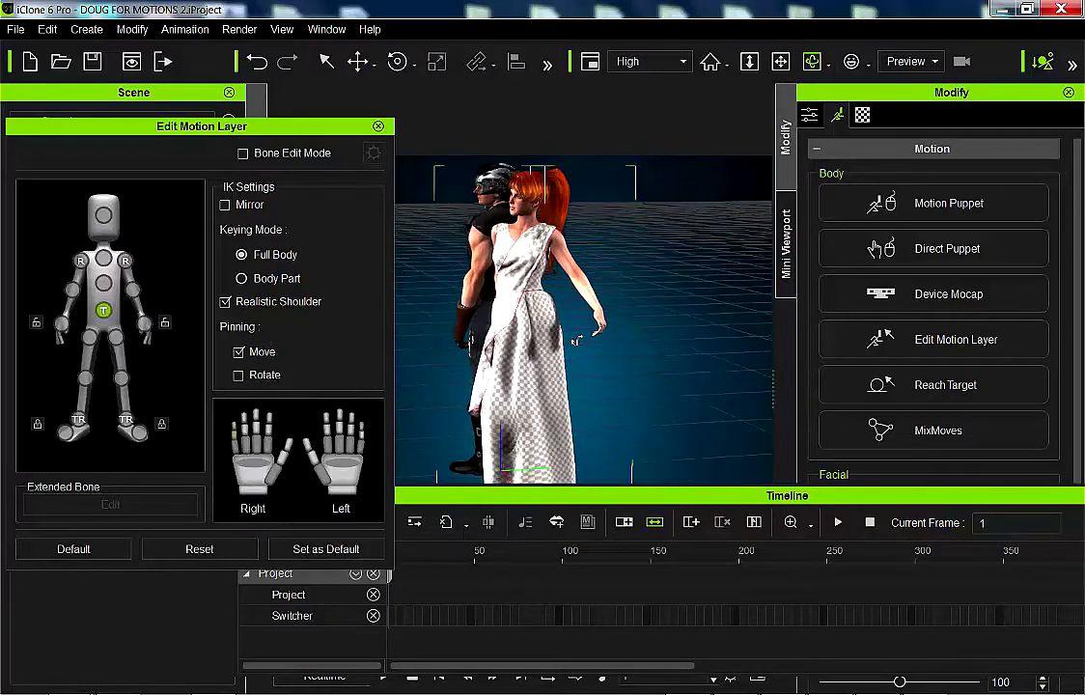
right_drag(739, 372, 821, 361)
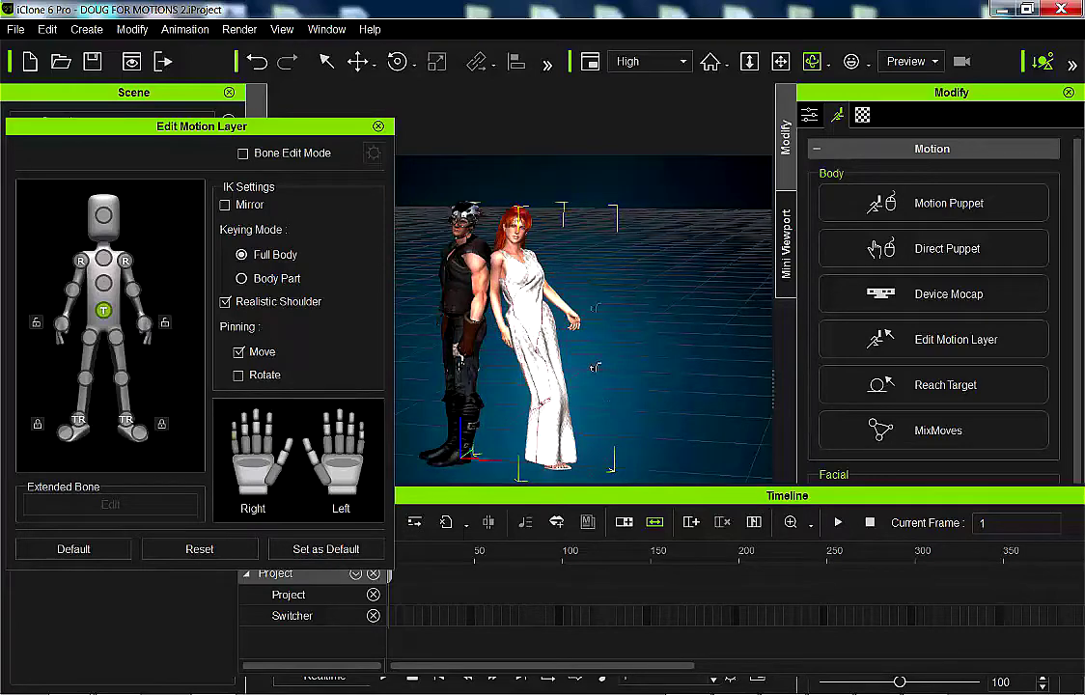
click(397, 60)
click(527, 395)
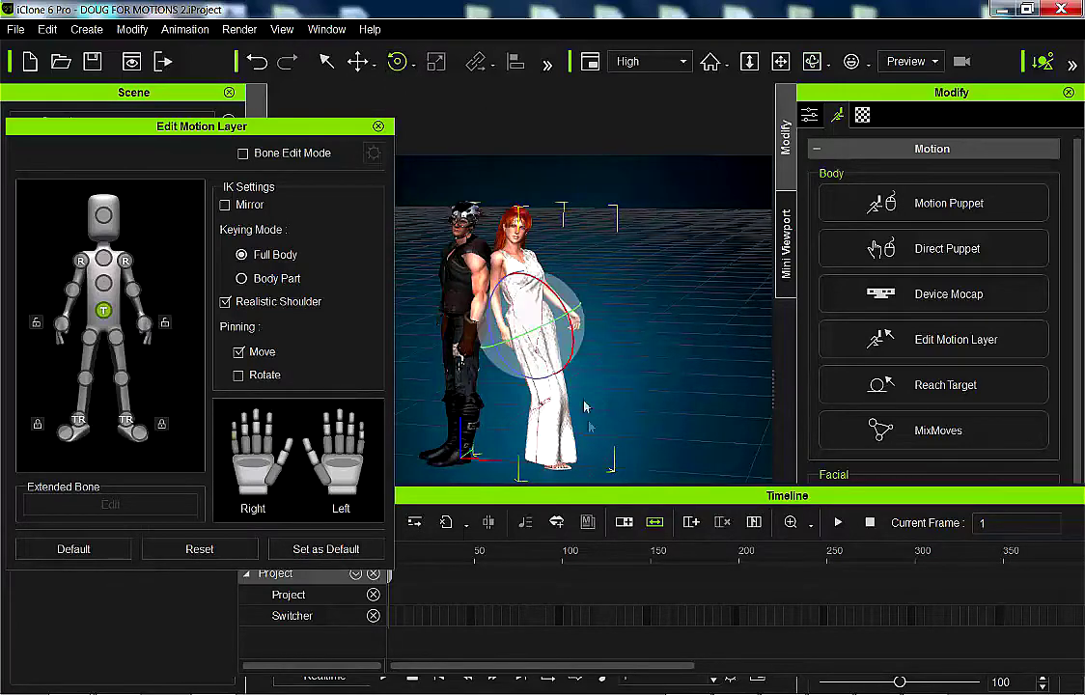
click(377, 127)
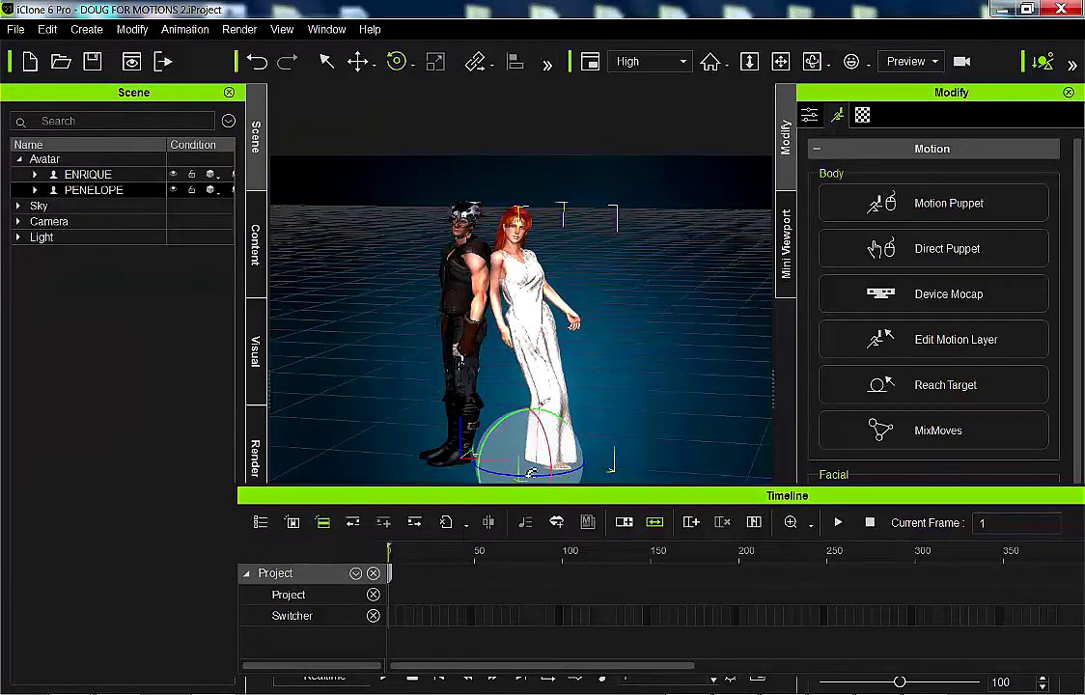
drag(532, 471, 541, 473)
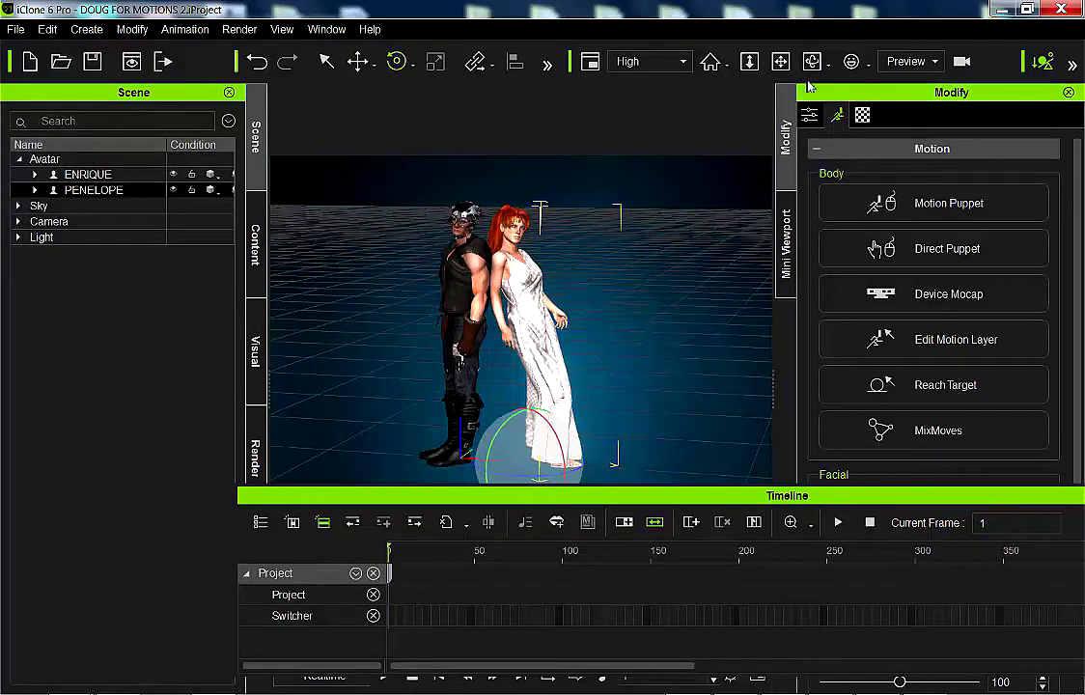
- Examine from several angles how PENELOPE's back leans against ENRIQUE
scroll(632, 315, up, 8)
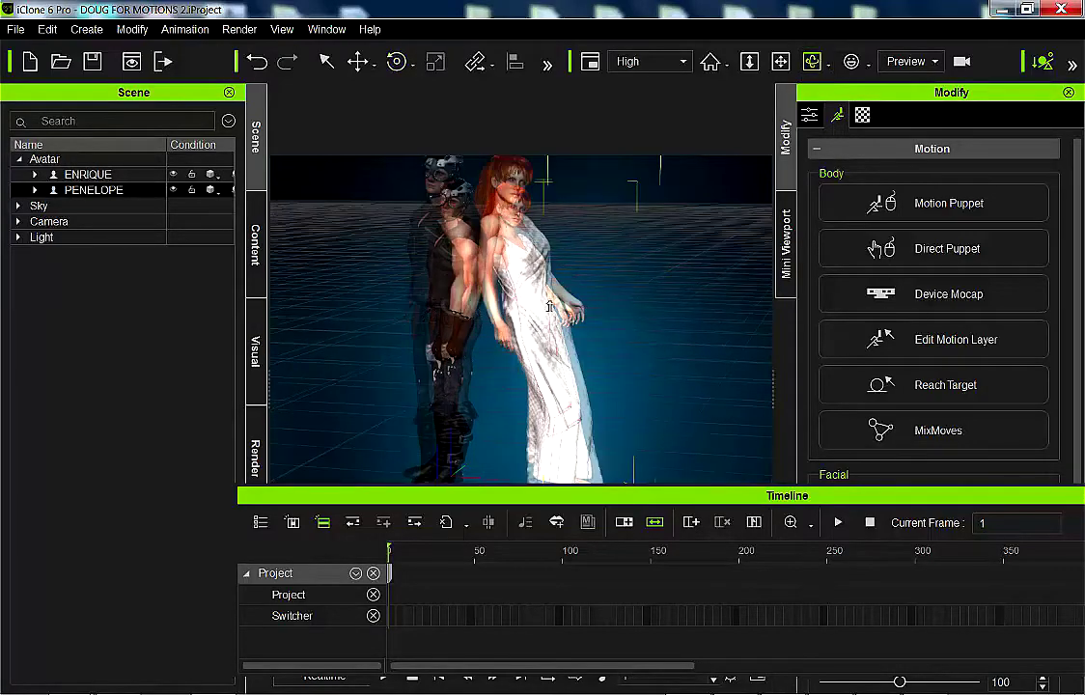
scroll(637, 315, down, 5)
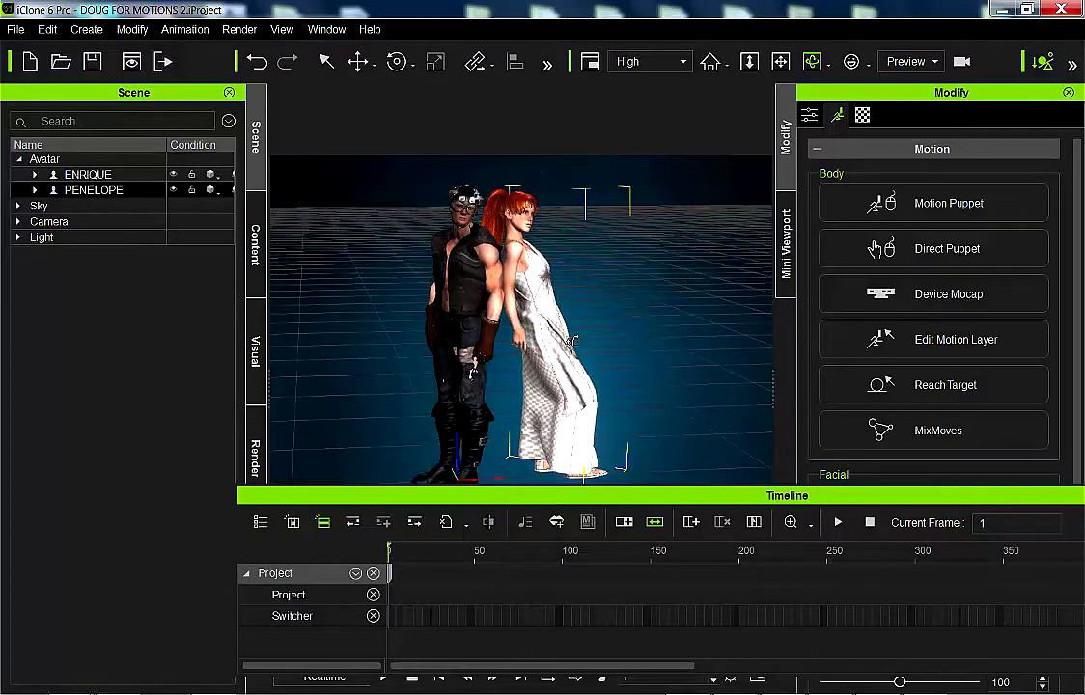
scroll(571, 340, up, 3)
scroll(610, 249, down, 3)
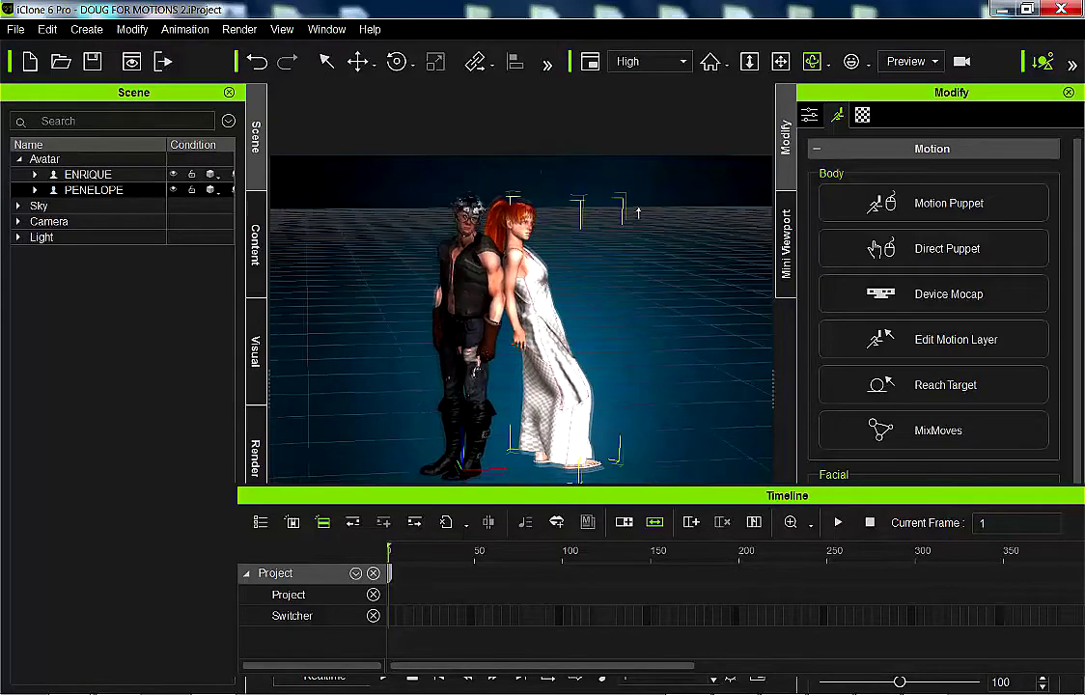
scroll(637, 212, down, 1)
click(780, 61)
drag(584, 357, 572, 327)
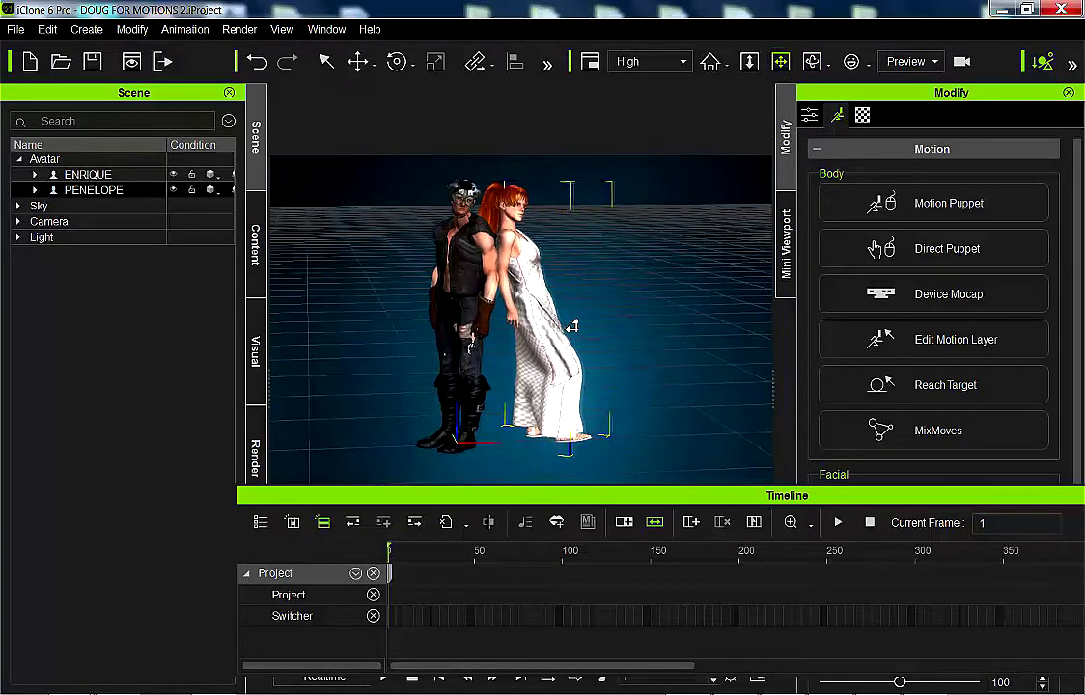
click(812, 61)
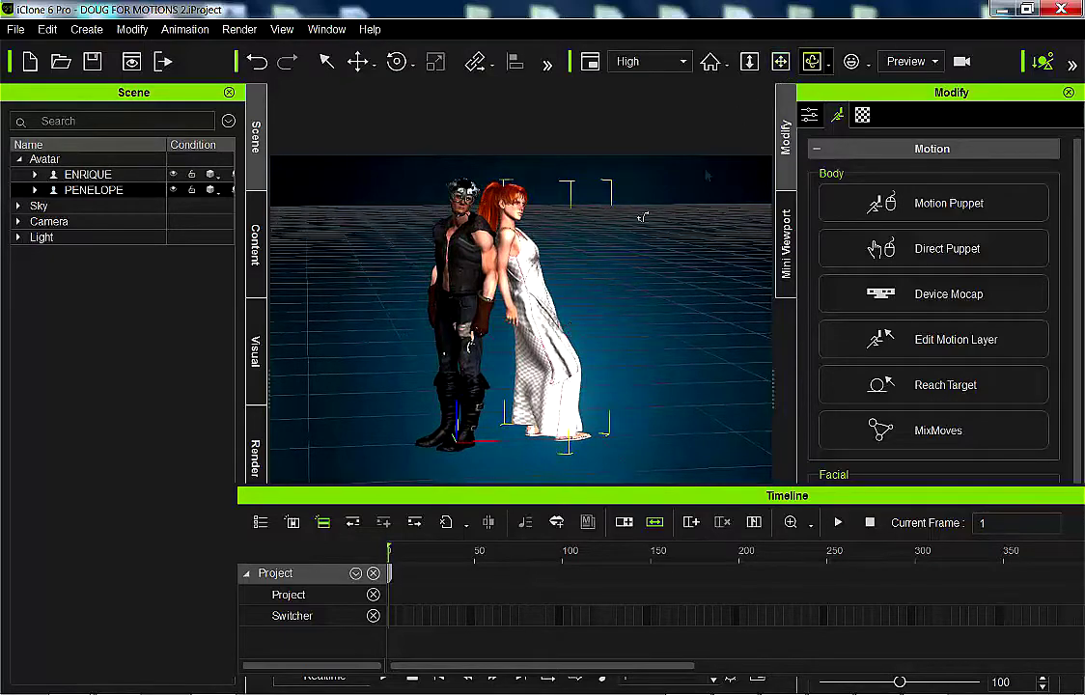
drag(558, 350, 522, 348)
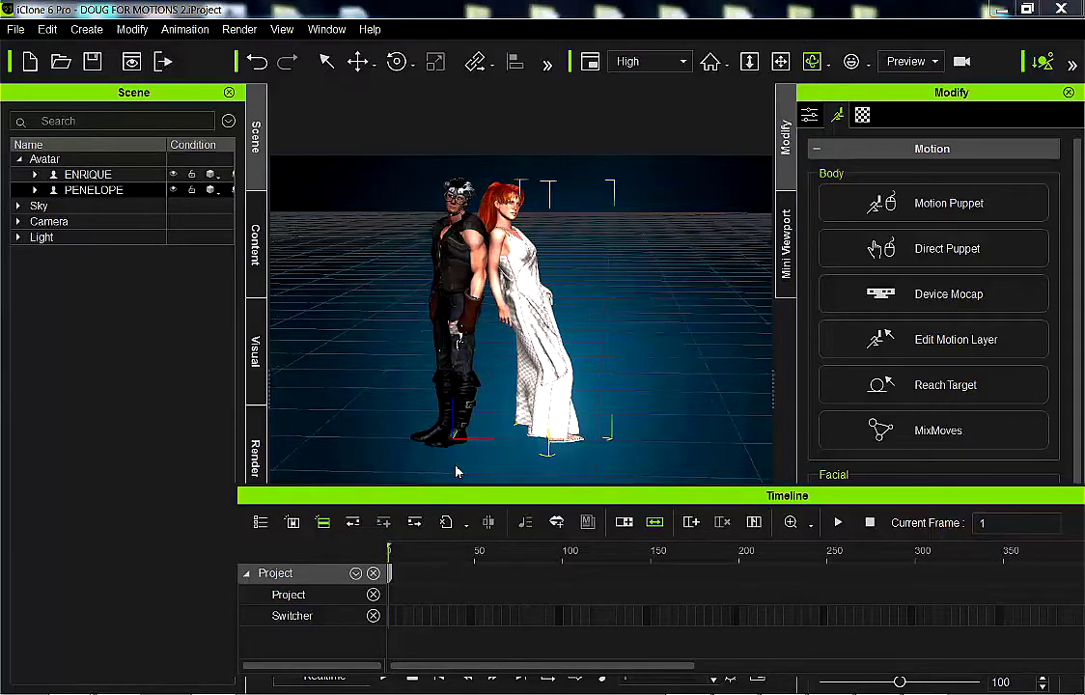
- Remove the Project track from the timeline and show PENELOPE's tracks instead
drag(484, 499, 383, 384)
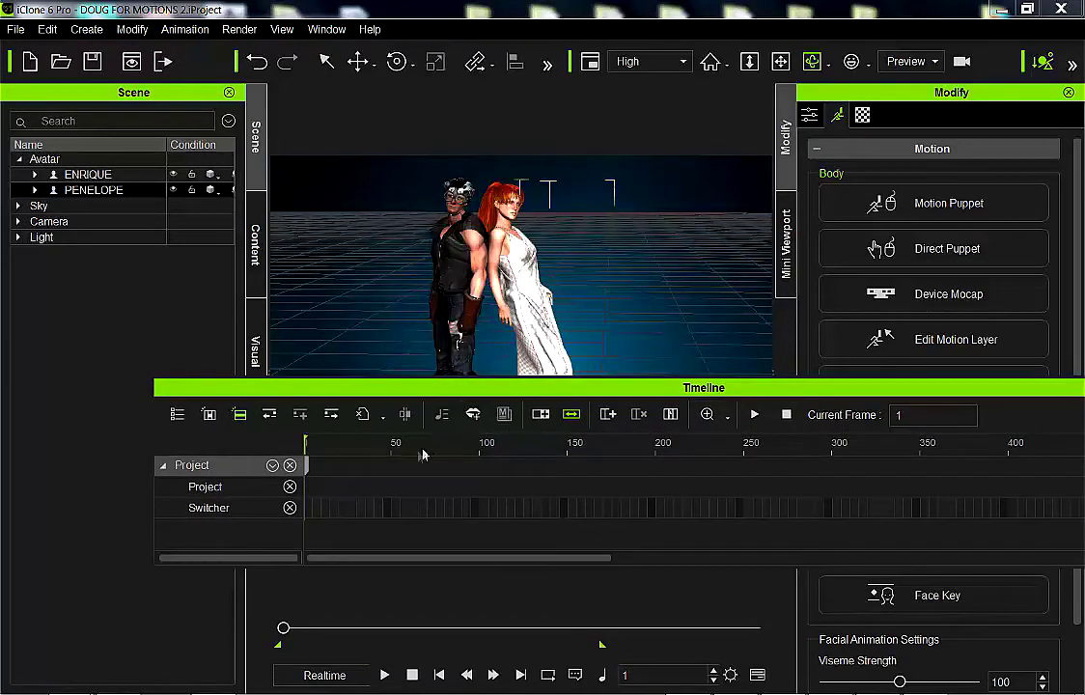
click(291, 466)
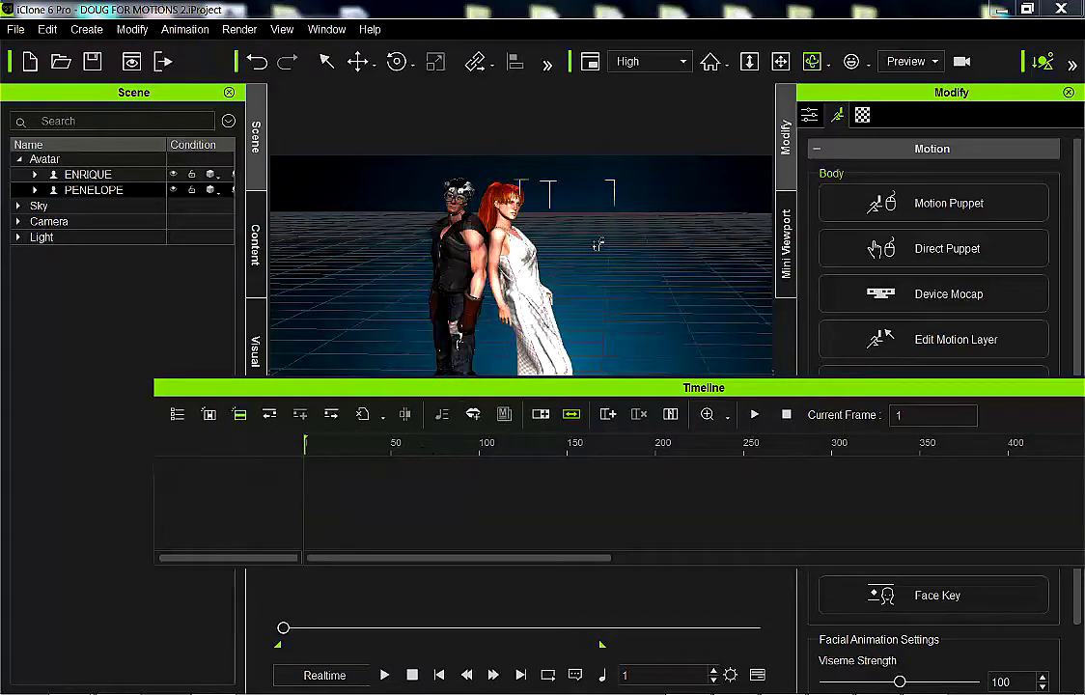
right_click(527, 251)
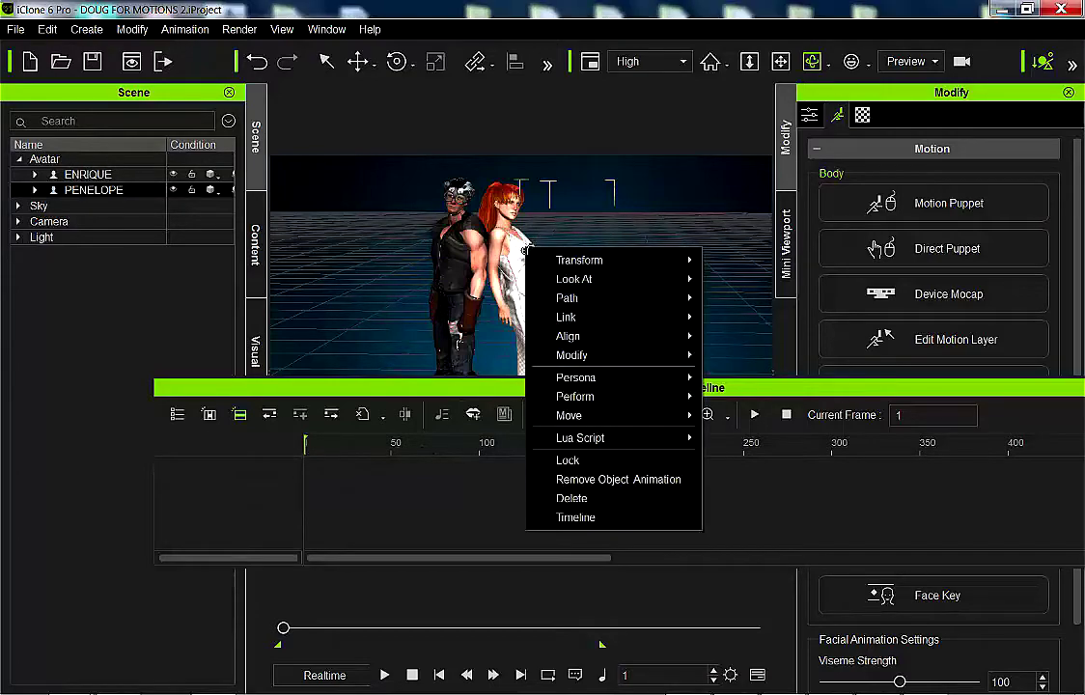
click(596, 518)
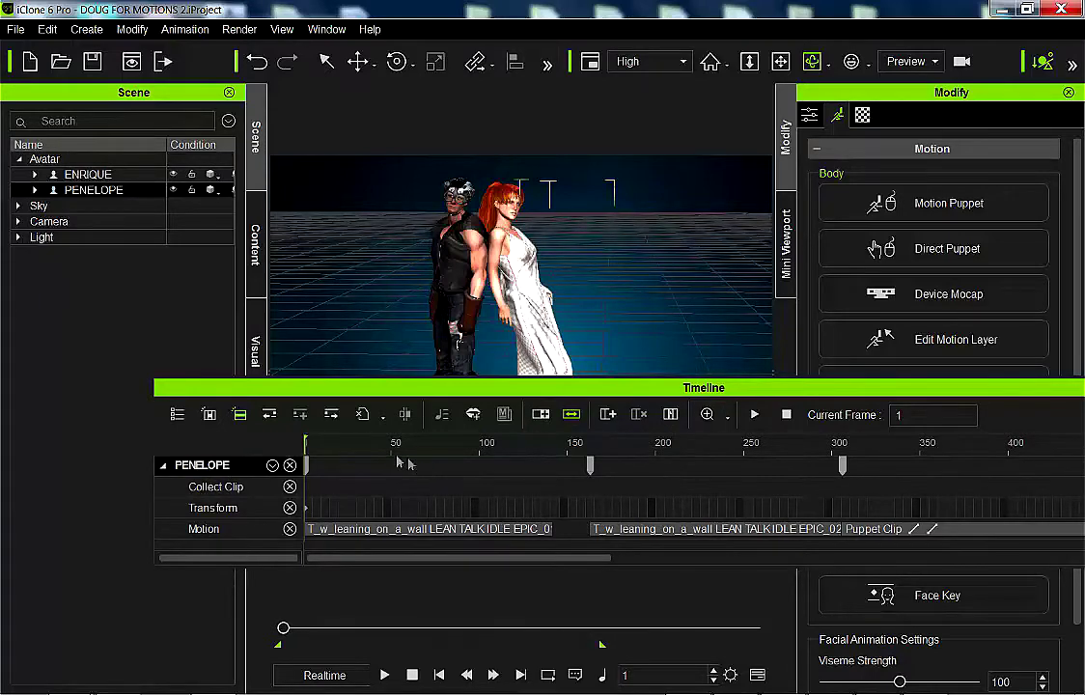
- Check PENELOPE's leaning pose against ENRIQUE at frames 34 and 220
click(365, 453)
scroll(521, 260, up, 5)
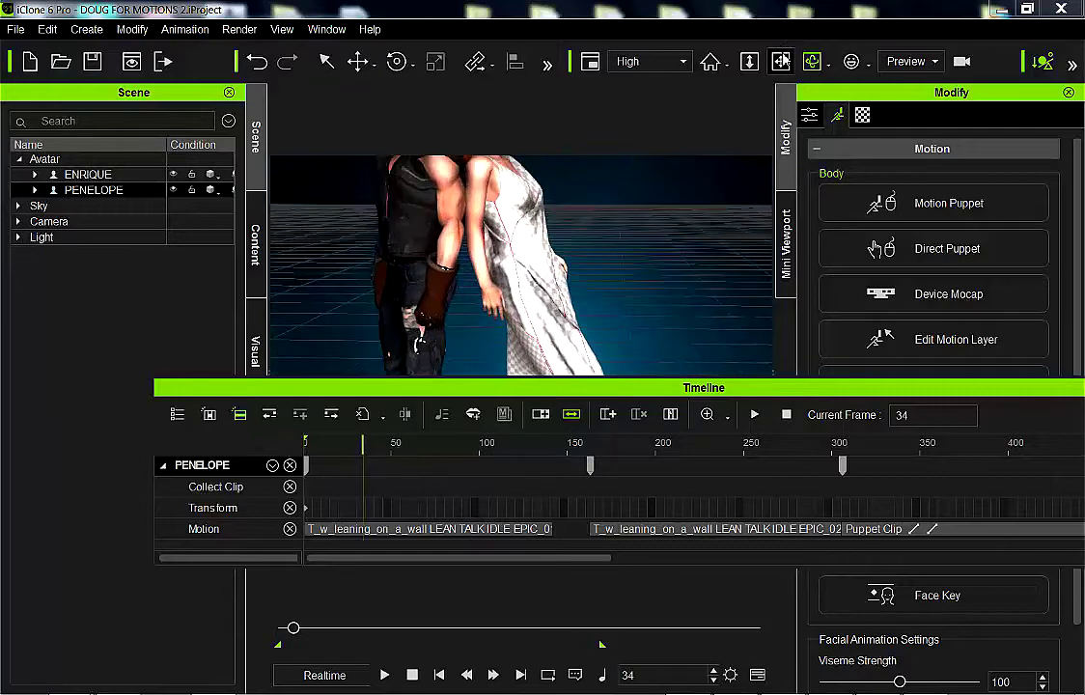
click(782, 61)
drag(697, 160, 676, 357)
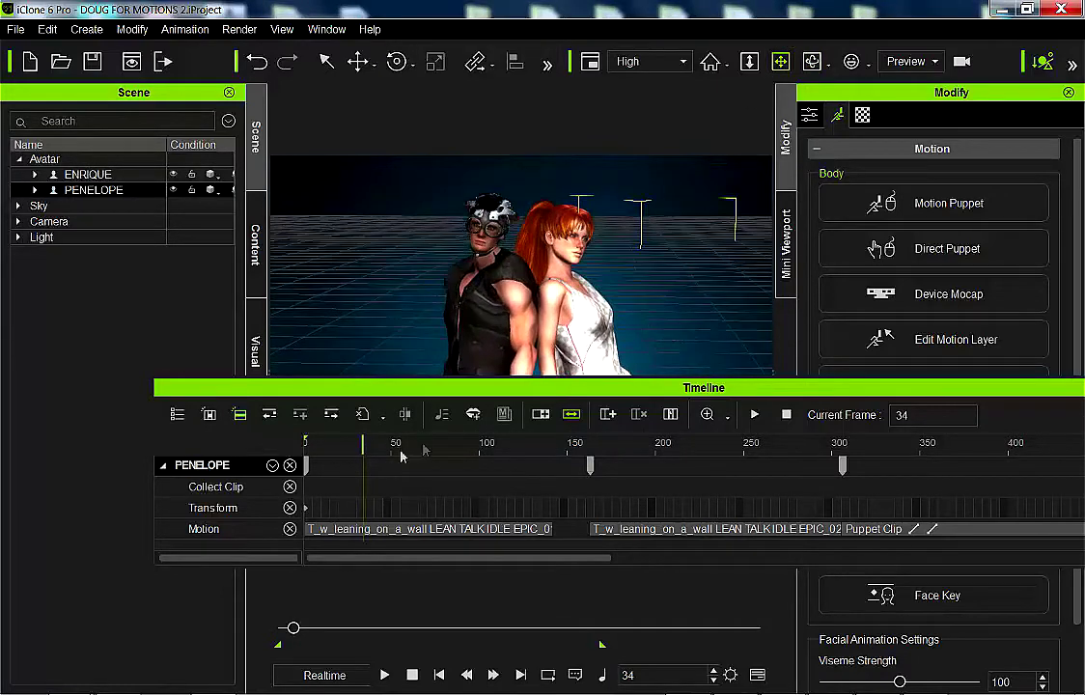
drag(424, 387, 428, 475)
drag(370, 536, 693, 539)
drag(673, 473, 640, 562)
middle_drag(494, 353, 474, 309)
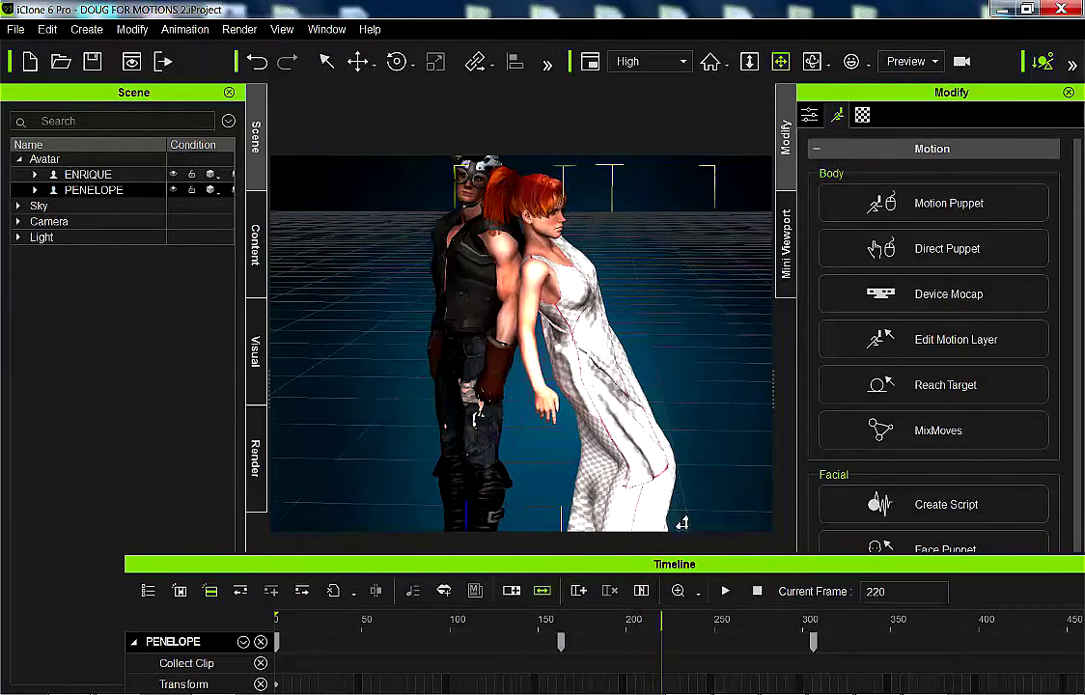
- Raise PENELOPE's hips slightly at frame 330 with Edit Motion Layer to straighten her legs
drag(700, 564, 565, 479)
drag(524, 546, 715, 546)
scroll(549, 343, up, 5)
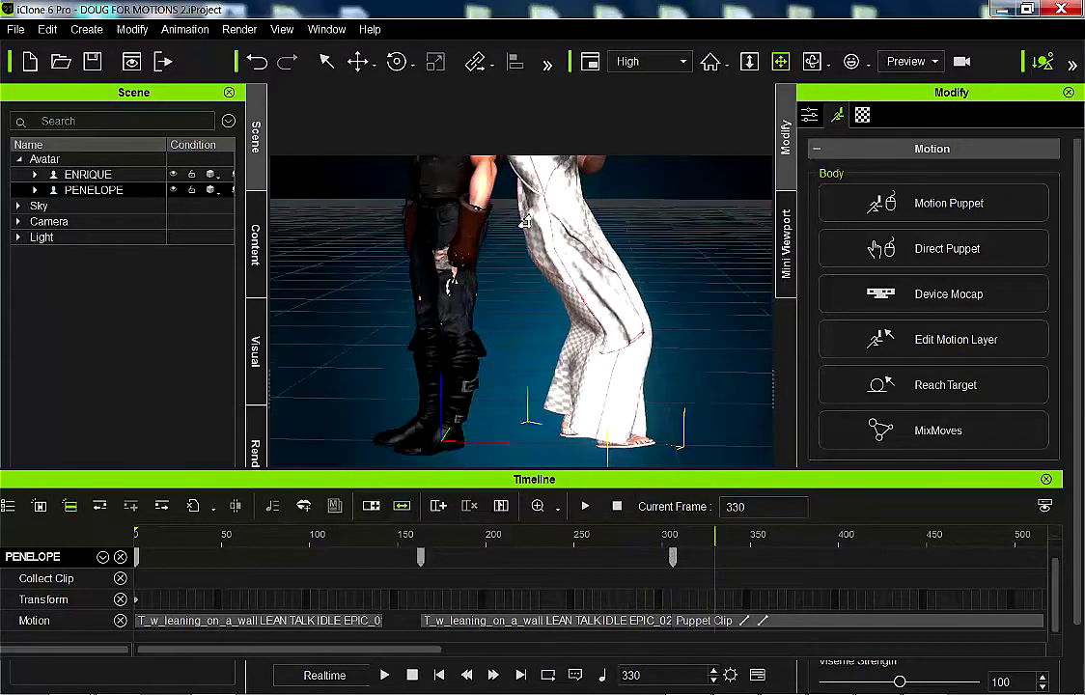
middle_drag(537, 284, 557, 352)
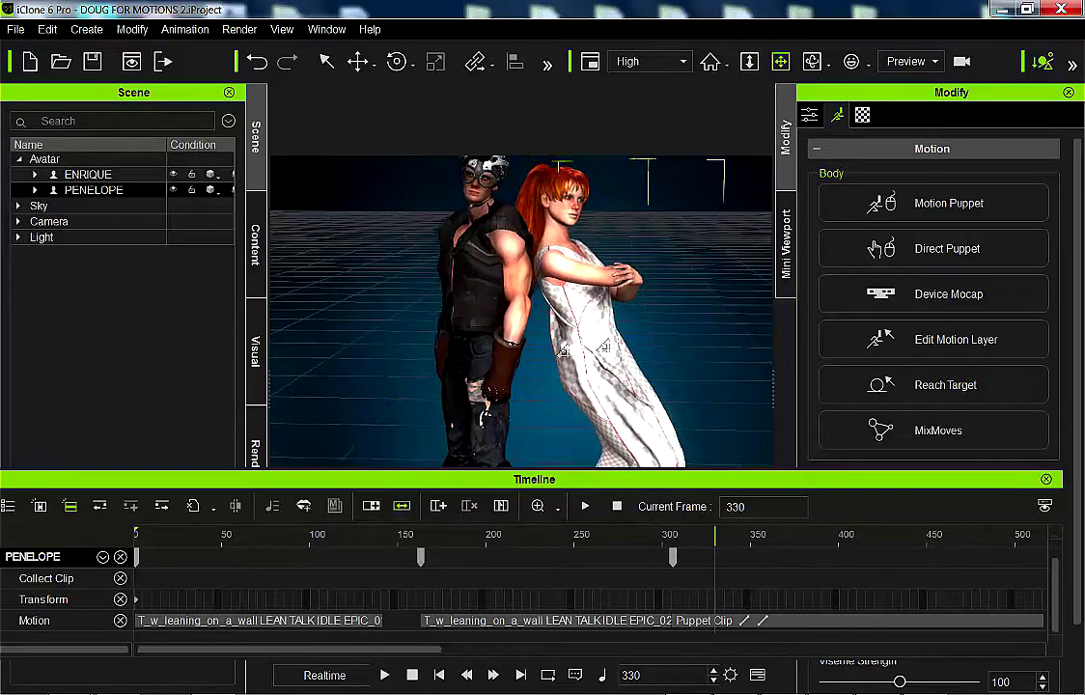
click(987, 341)
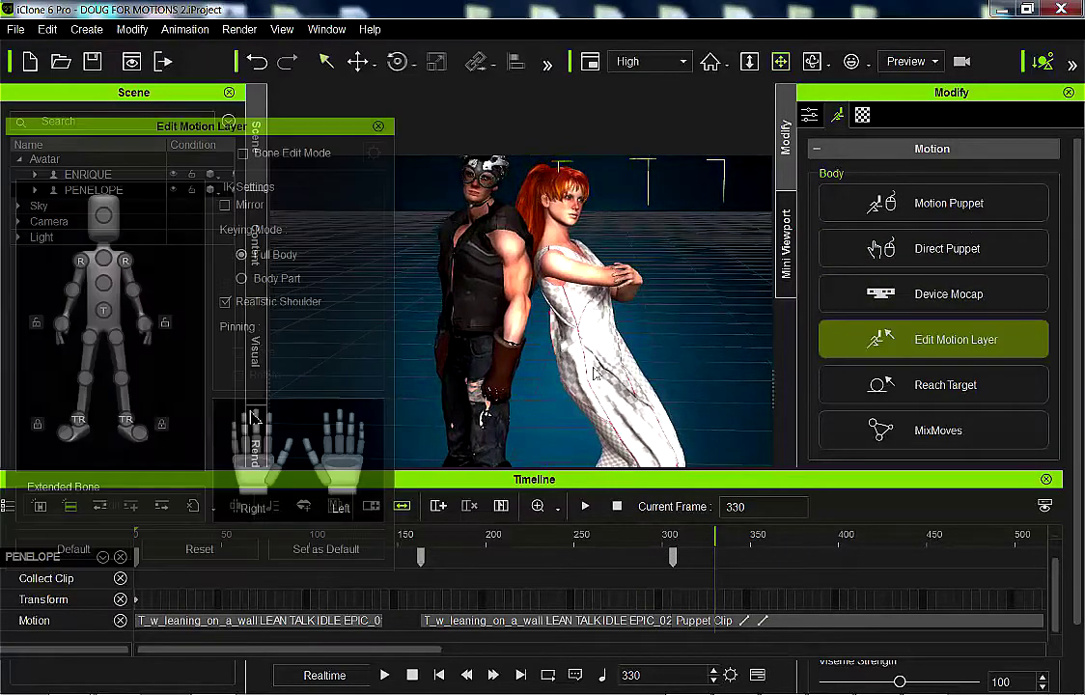
click(103, 311)
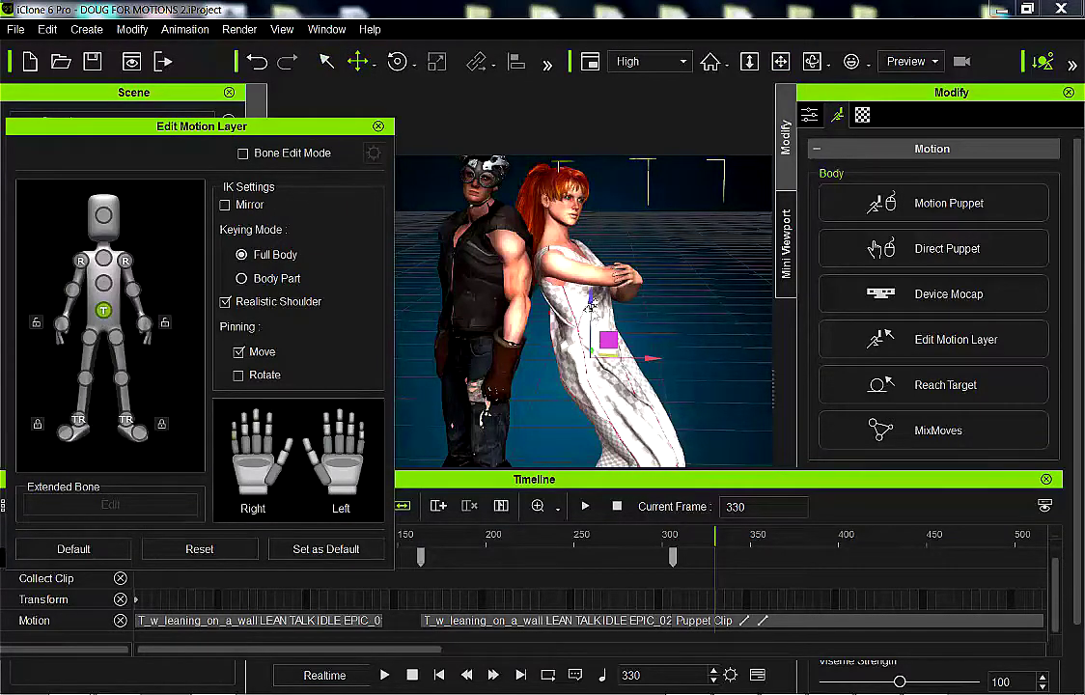
drag(593, 300, 594, 288)
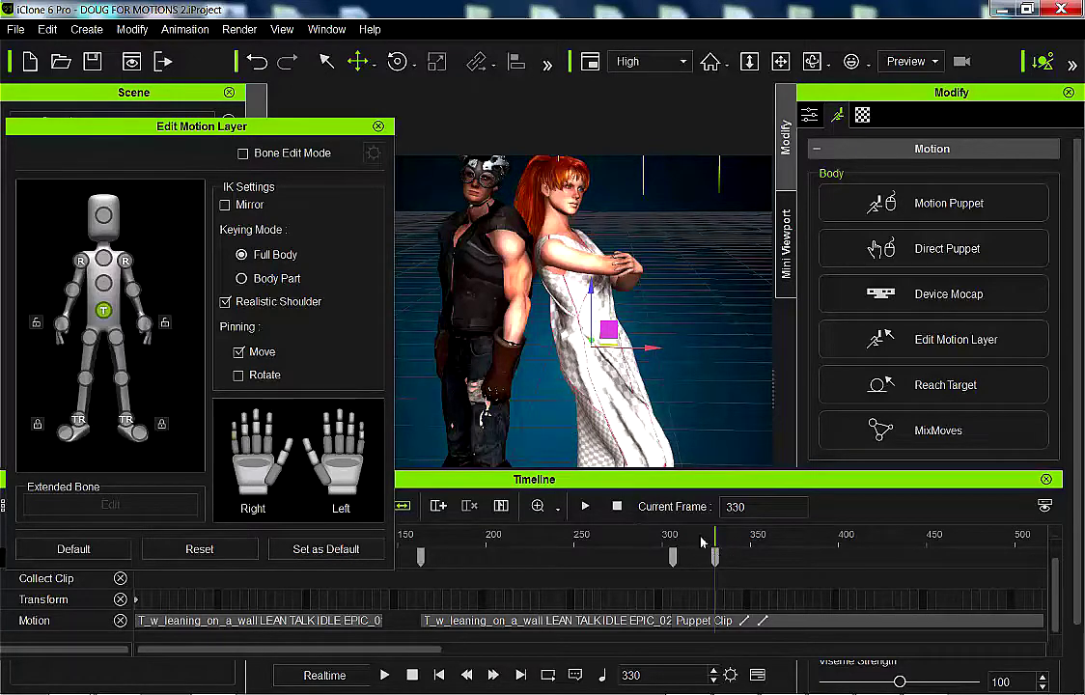
click(378, 126)
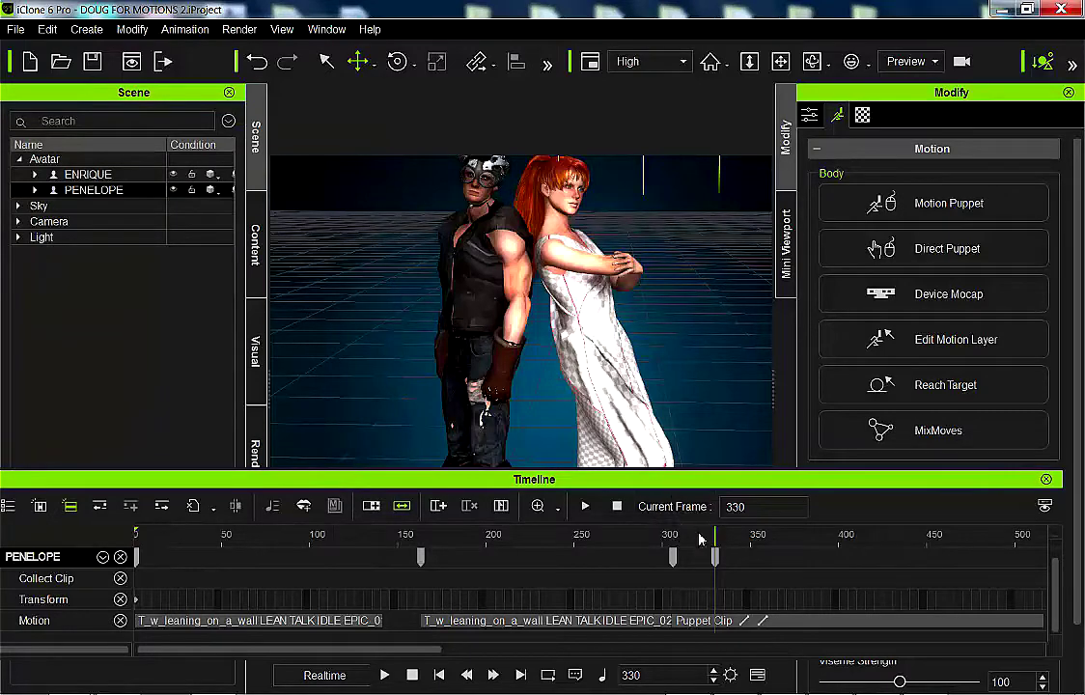
- Play the animation from frame 221 to review PENELOPE's transition into the raised-hip pose
drag(719, 545, 522, 547)
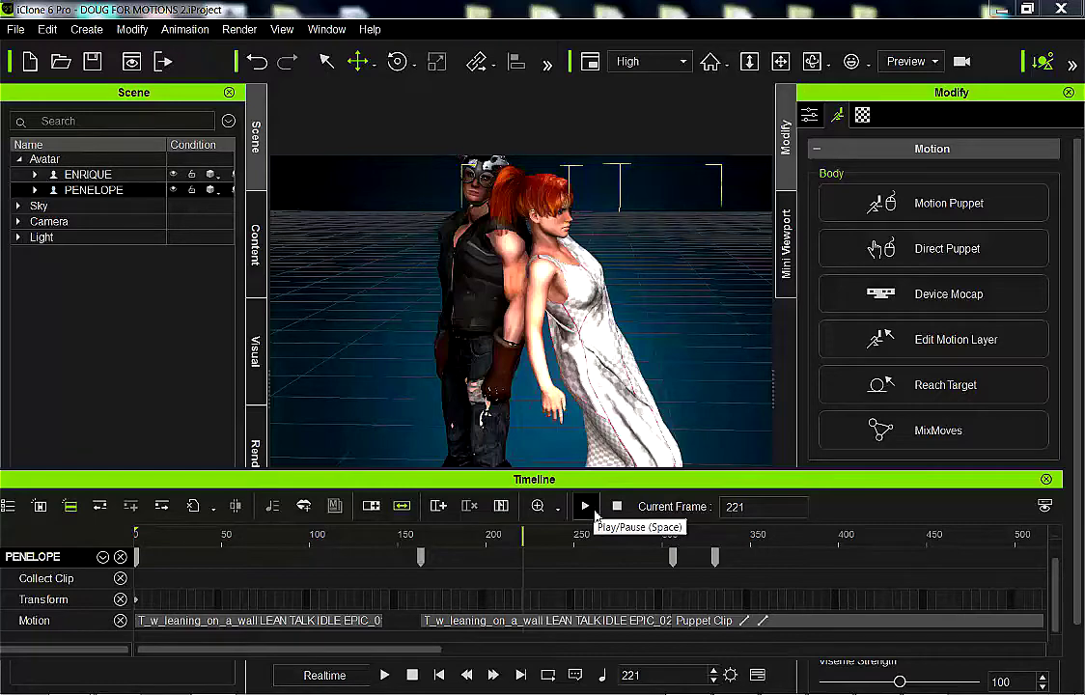
click(586, 506)
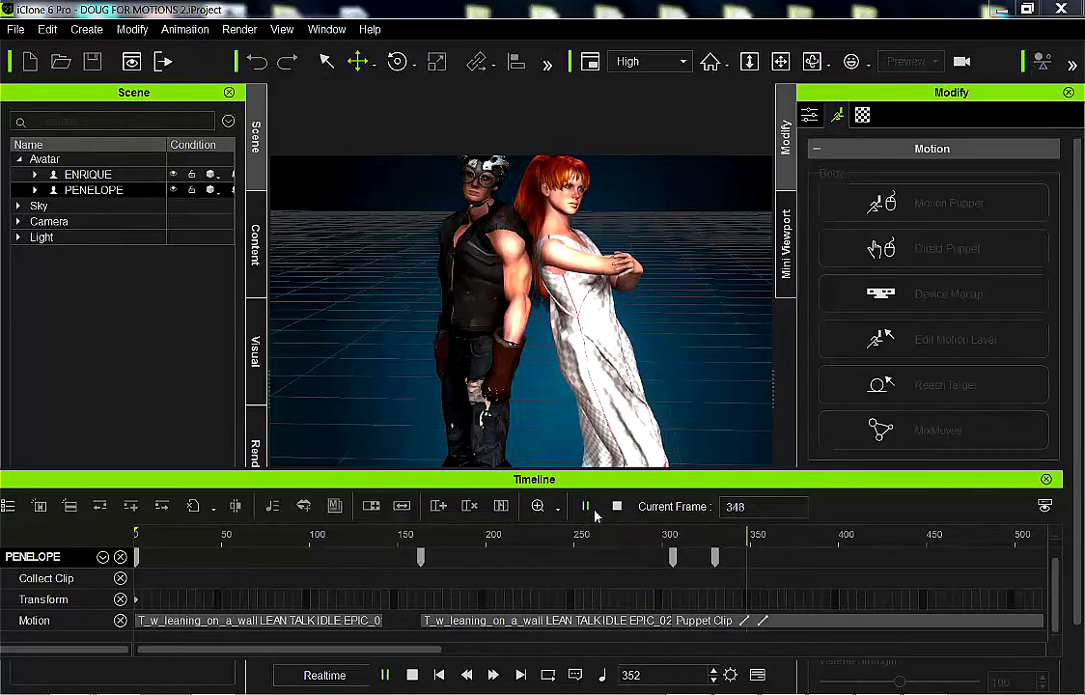
click(586, 507)
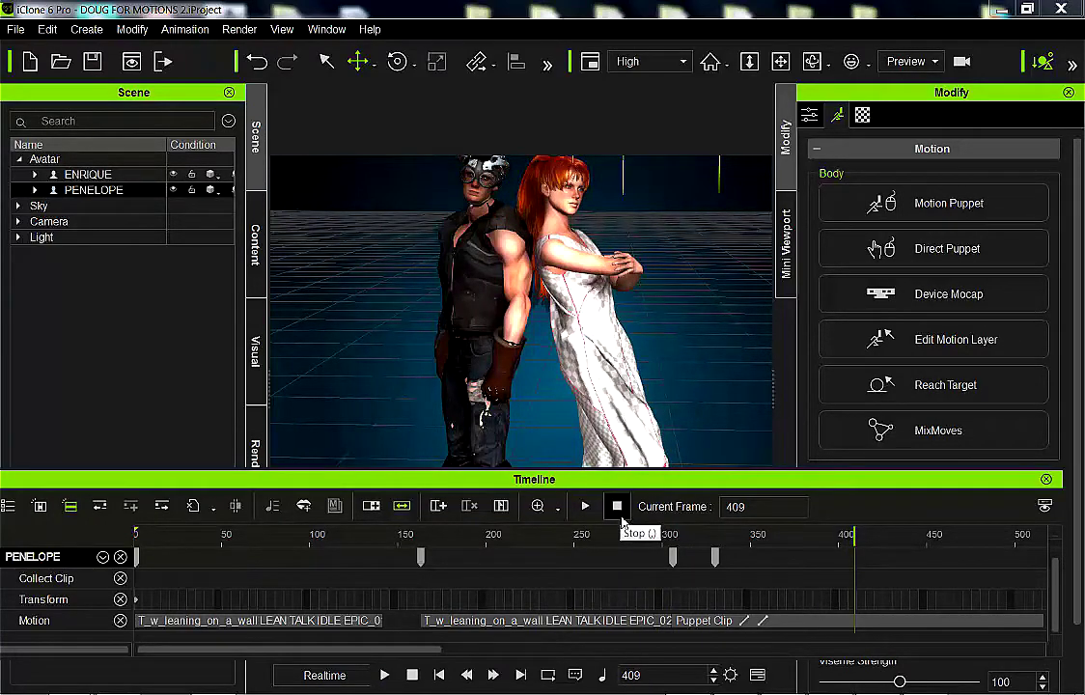
- Move PENELOPE's last motion layer key to frame 351 and play back the slower transition
drag(715, 558, 751, 558)
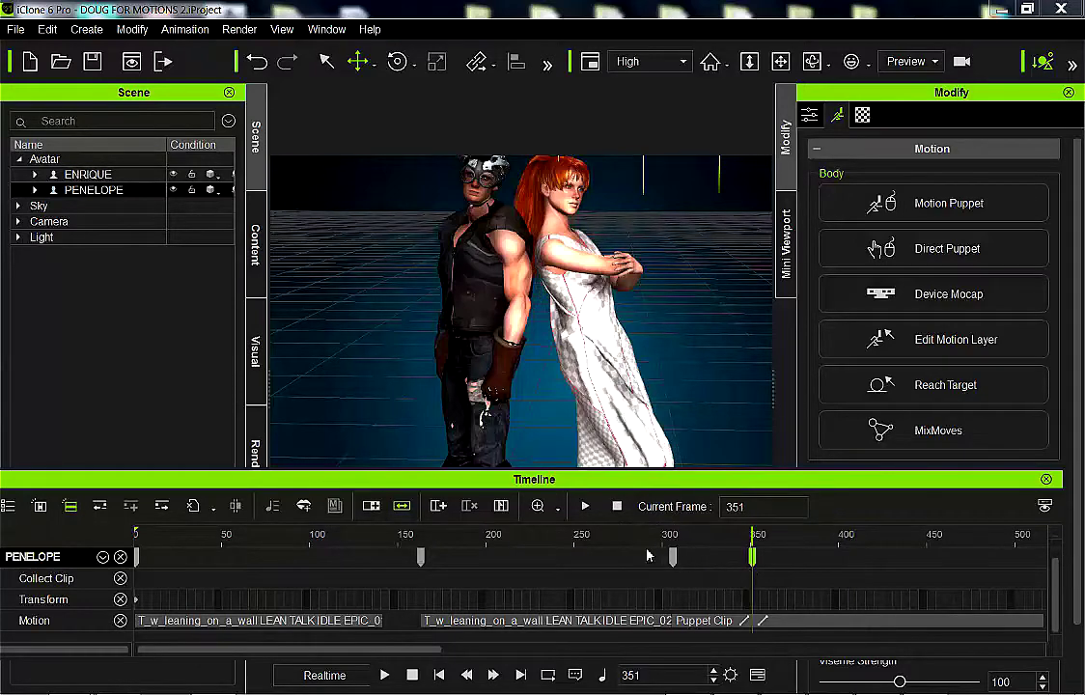
click(417, 541)
click(585, 506)
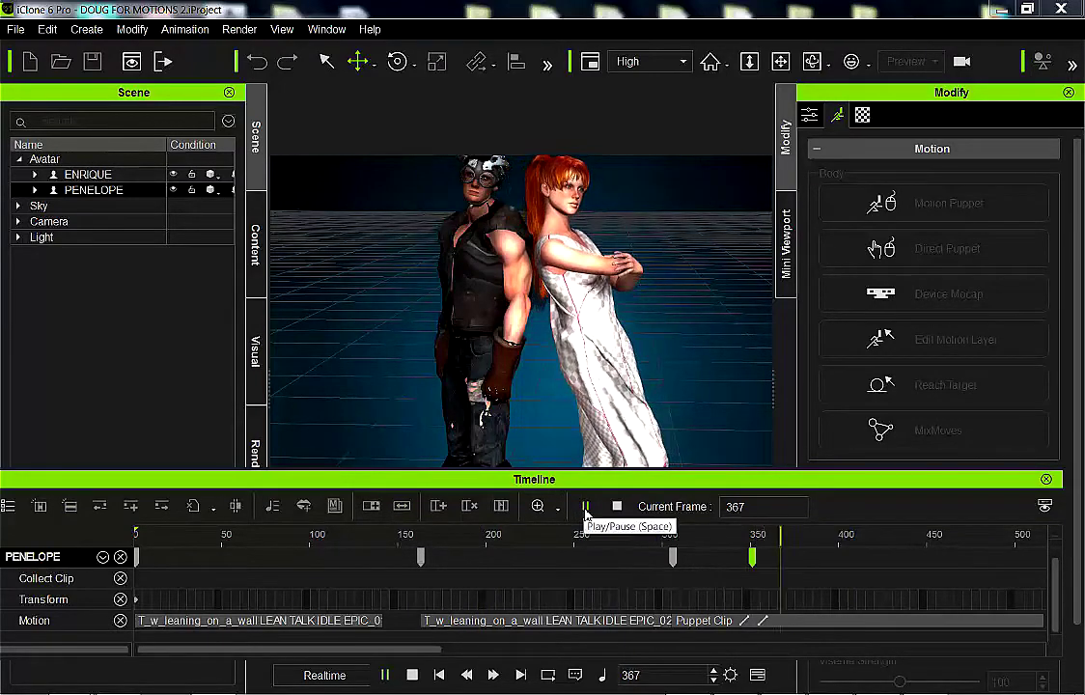
click(585, 506)
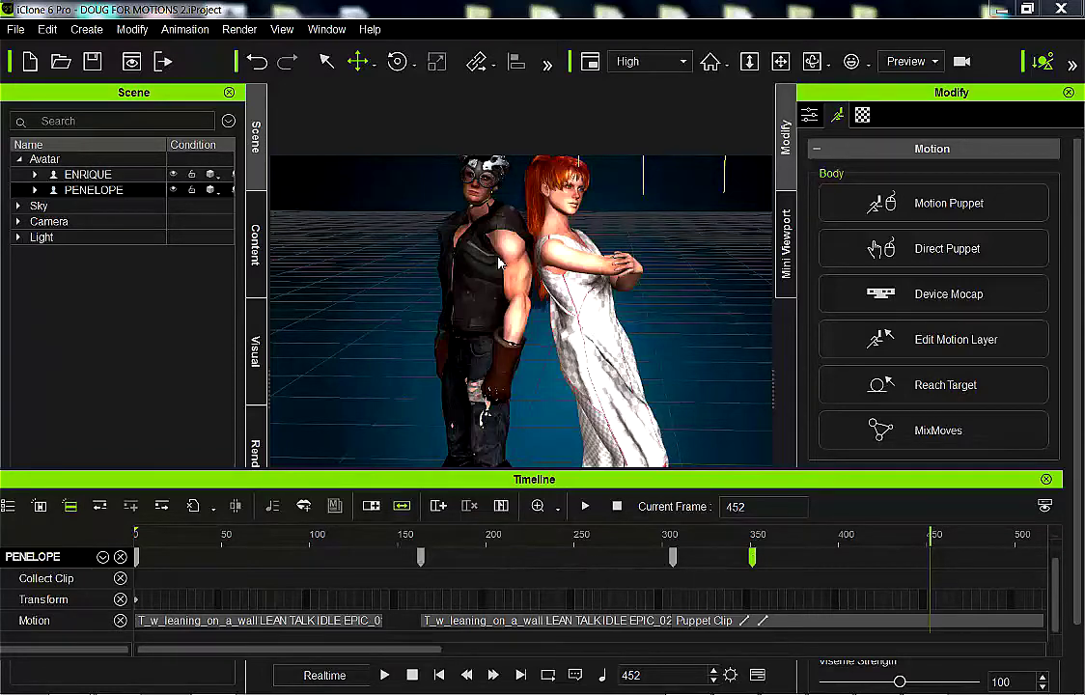
- Open Motion Puppet for ENRIQUE and choose the "Walk th..." motion from the BASE DAILY 1 profile
click(107, 177)
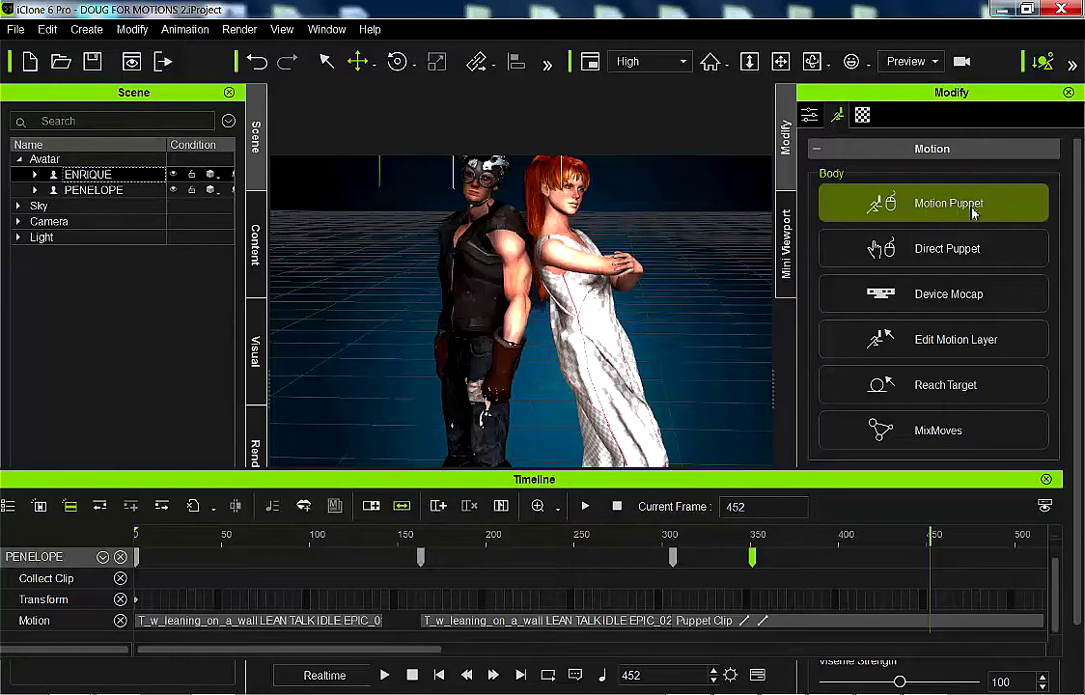
click(943, 221)
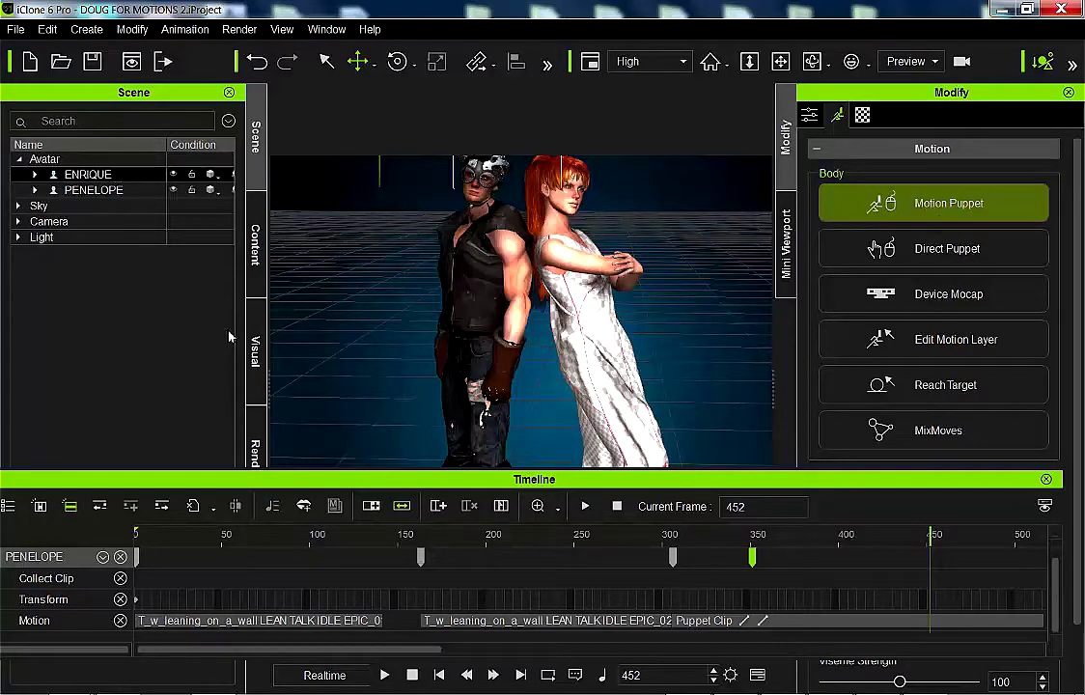
drag(526, 121, 183, 128)
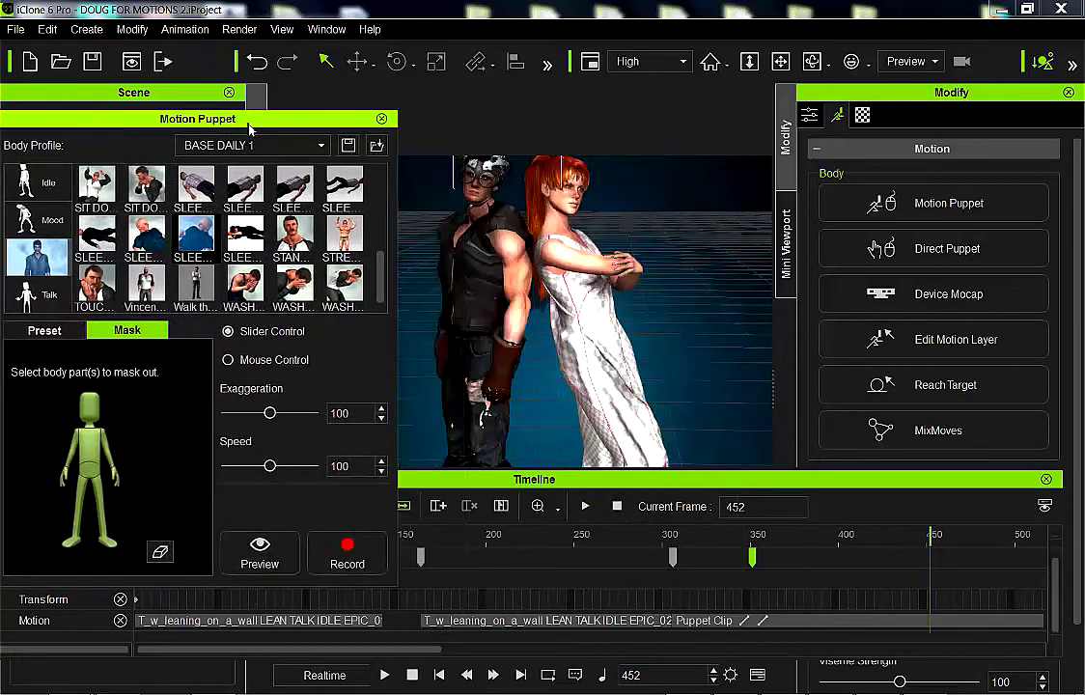
click(207, 282)
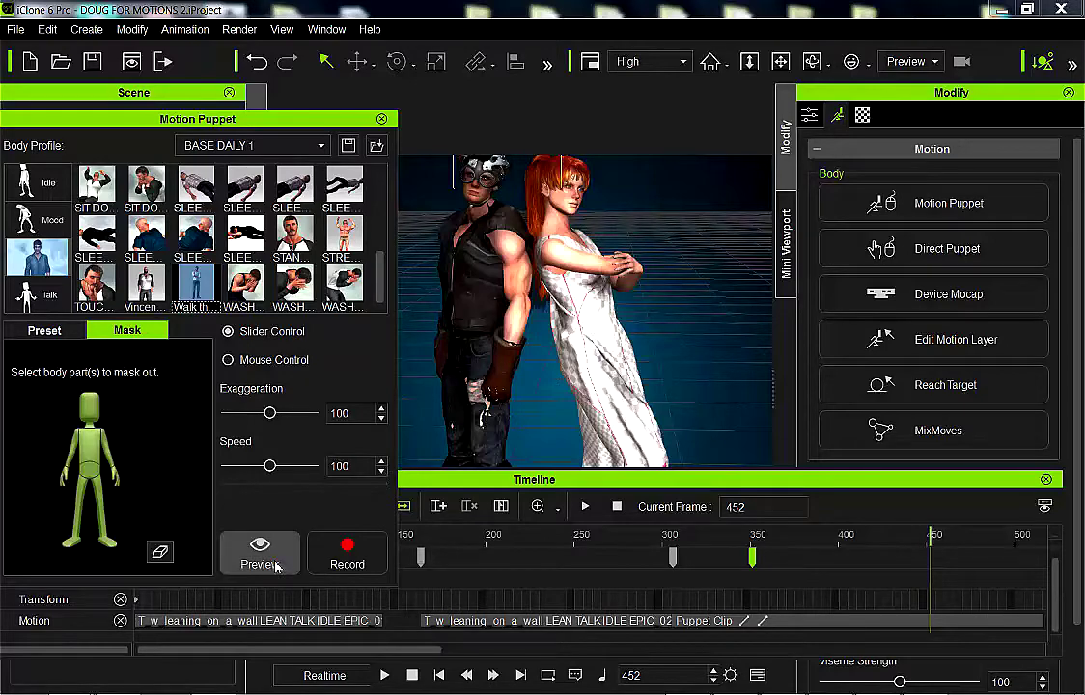
- Preview the unmasked walk motion on ENRIQUE next to PENELOPE, and reframe both avatars
drag(552, 489, 690, 528)
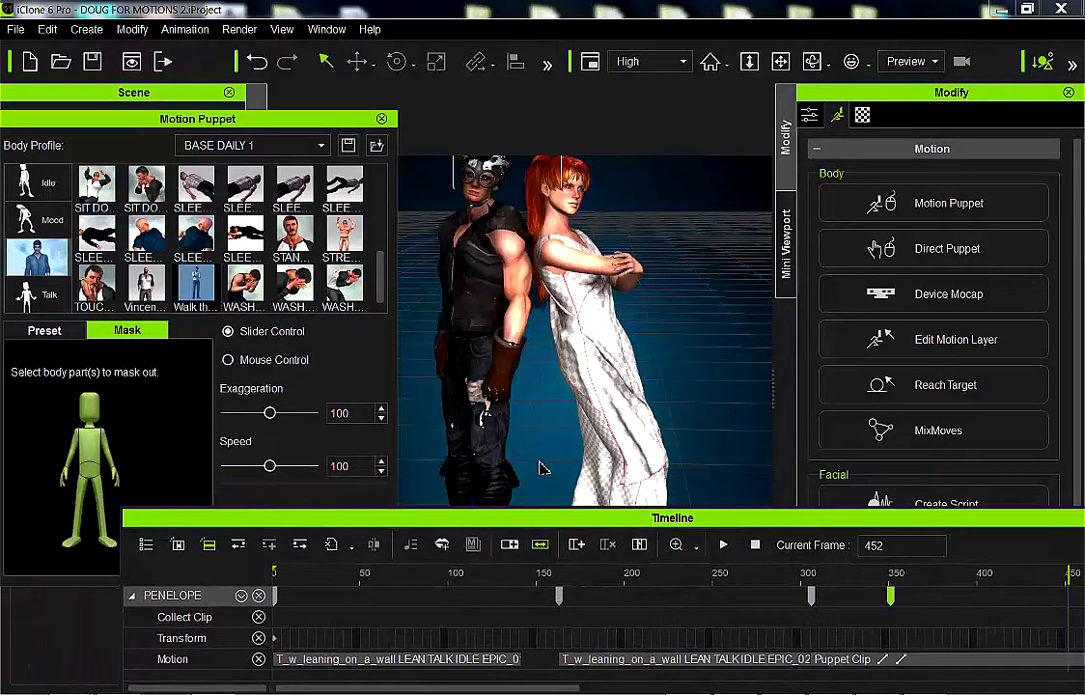
key(space)
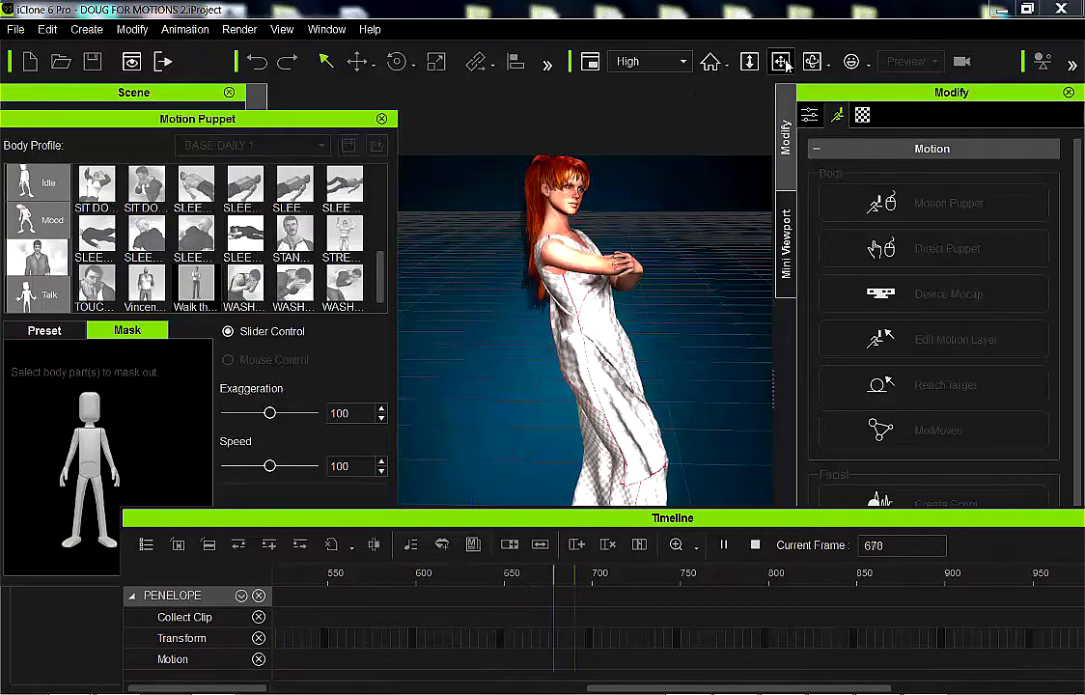
click(781, 62)
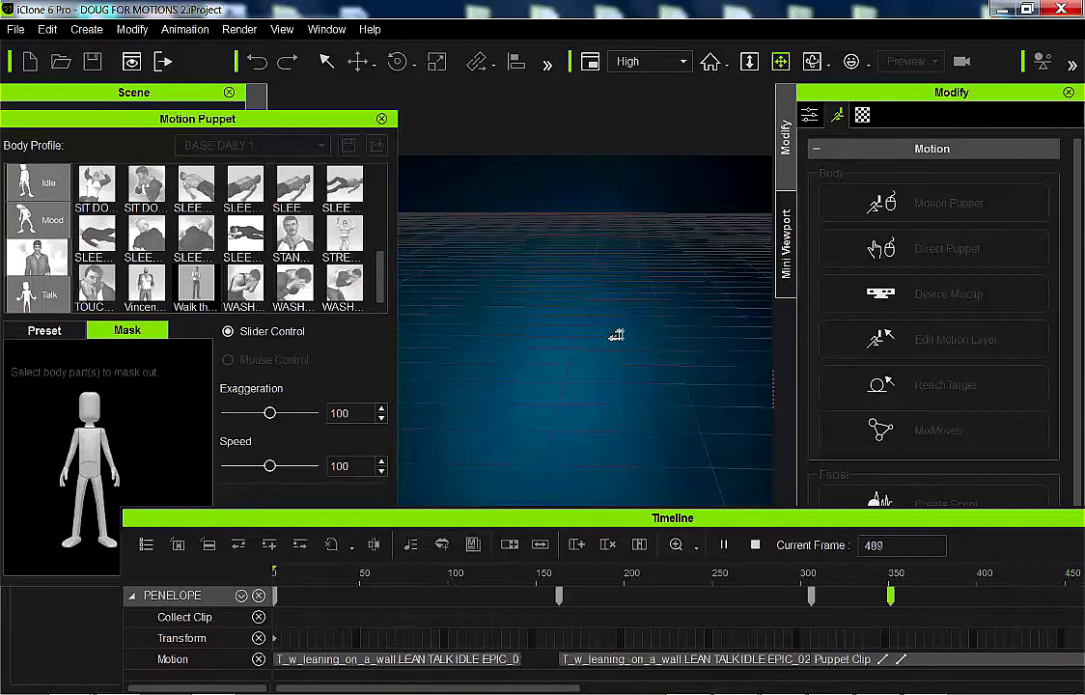
key(space)
key(z)
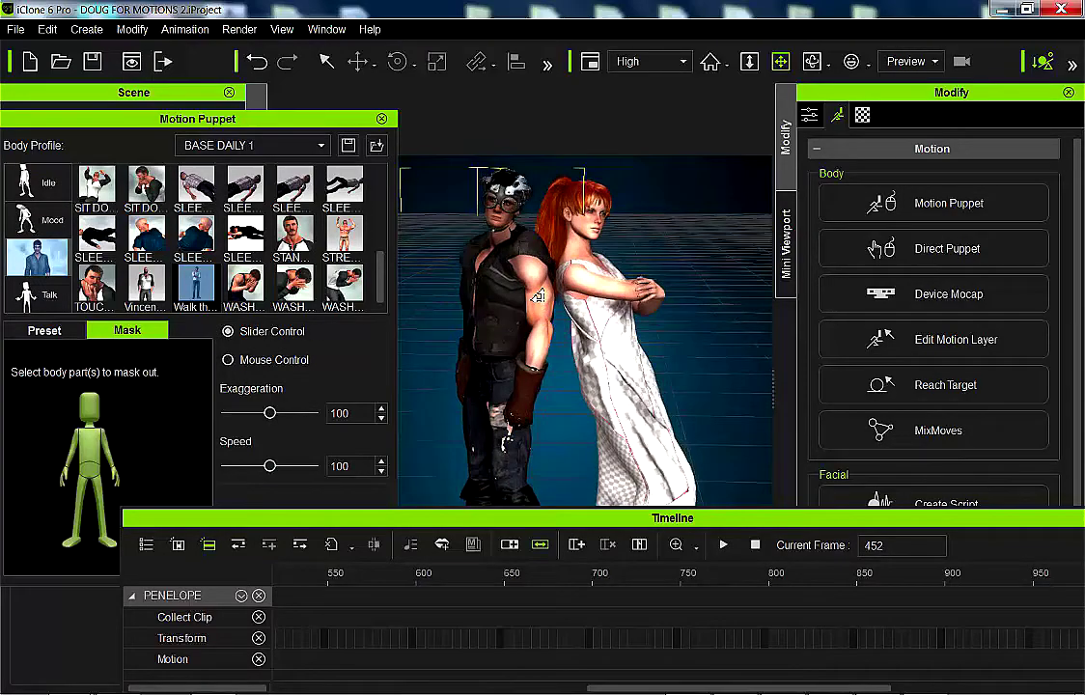
middle_drag(538, 297, 517, 317)
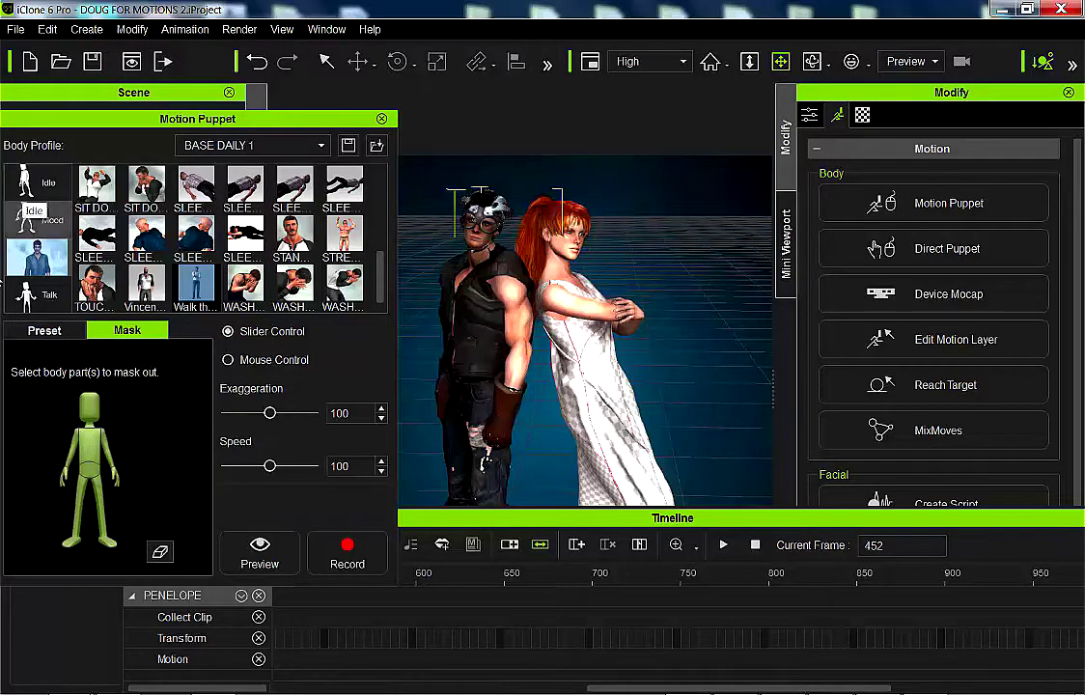
- Mask out ENRIQUE's hips and both legs in Motion Puppet and preview the upper-body motion
click(90, 475)
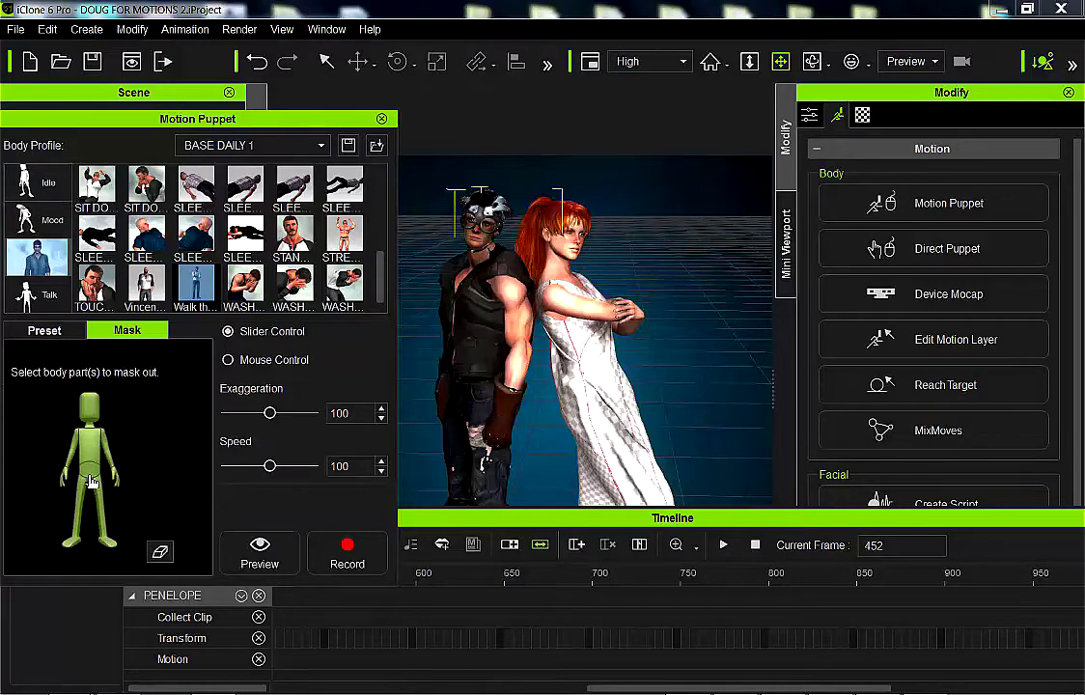
click(83, 503)
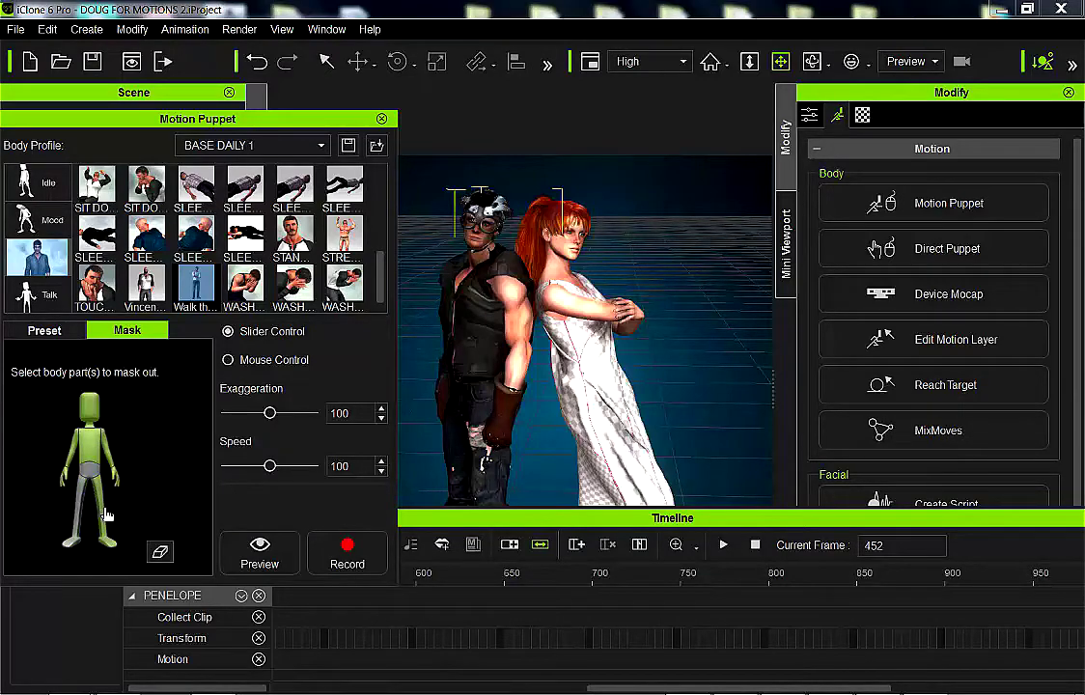
drag(193, 119, 219, 70)
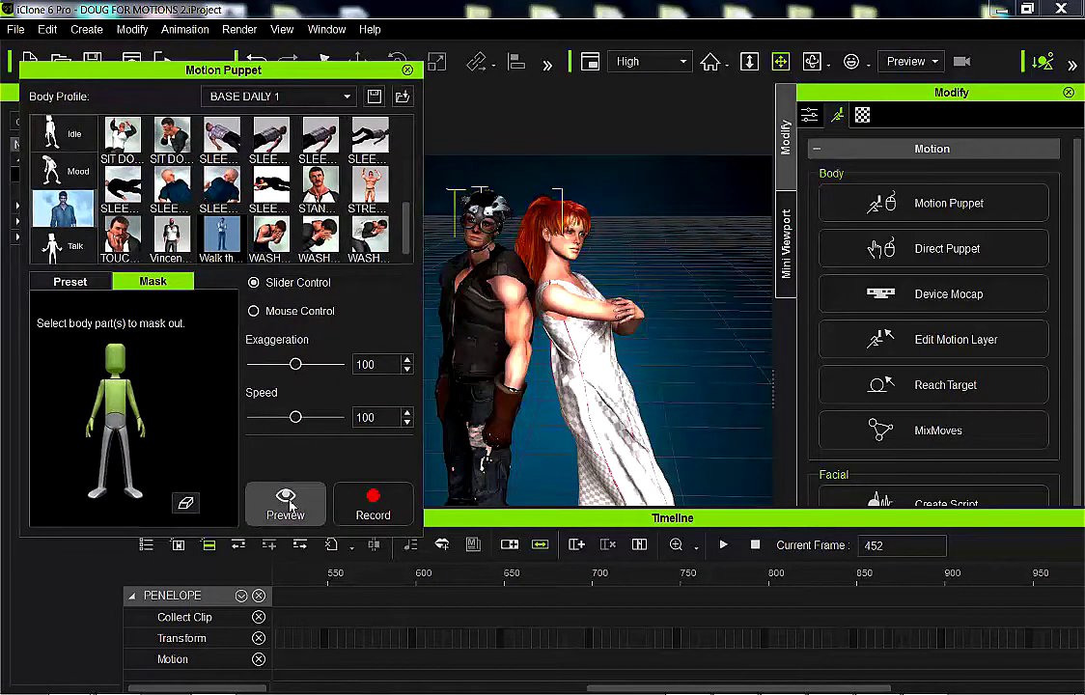
click(285, 502)
key(space)
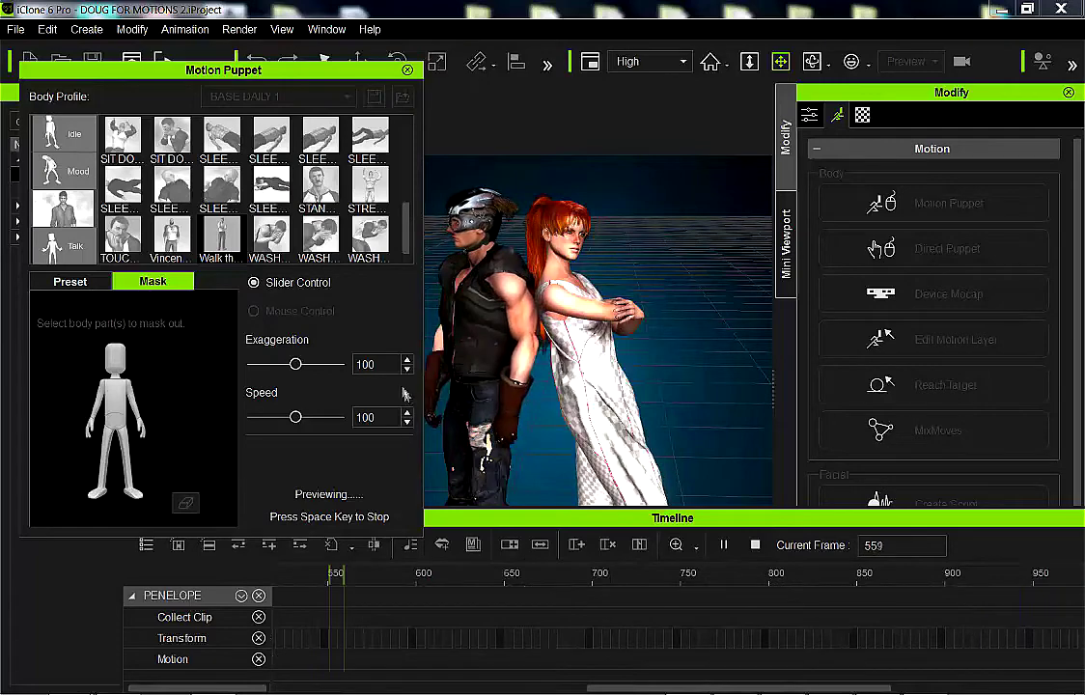
- Try the masked motion on ENRIQUE at speed 67 in a preview
key(space)
drag(302, 425, 281, 418)
key(space)
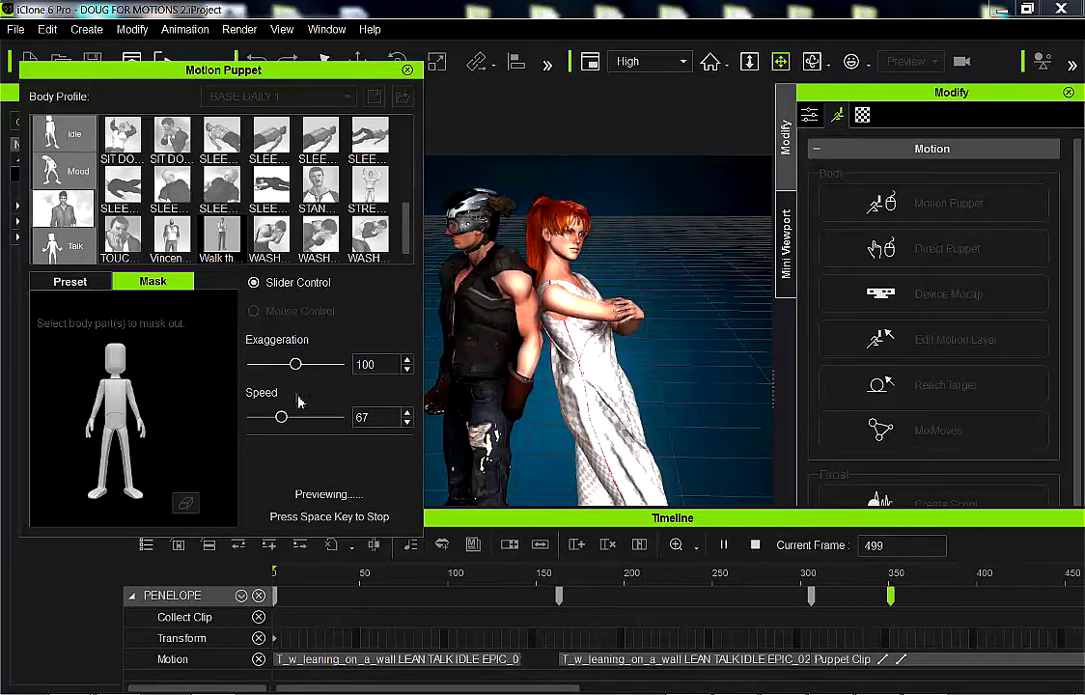
key(space)
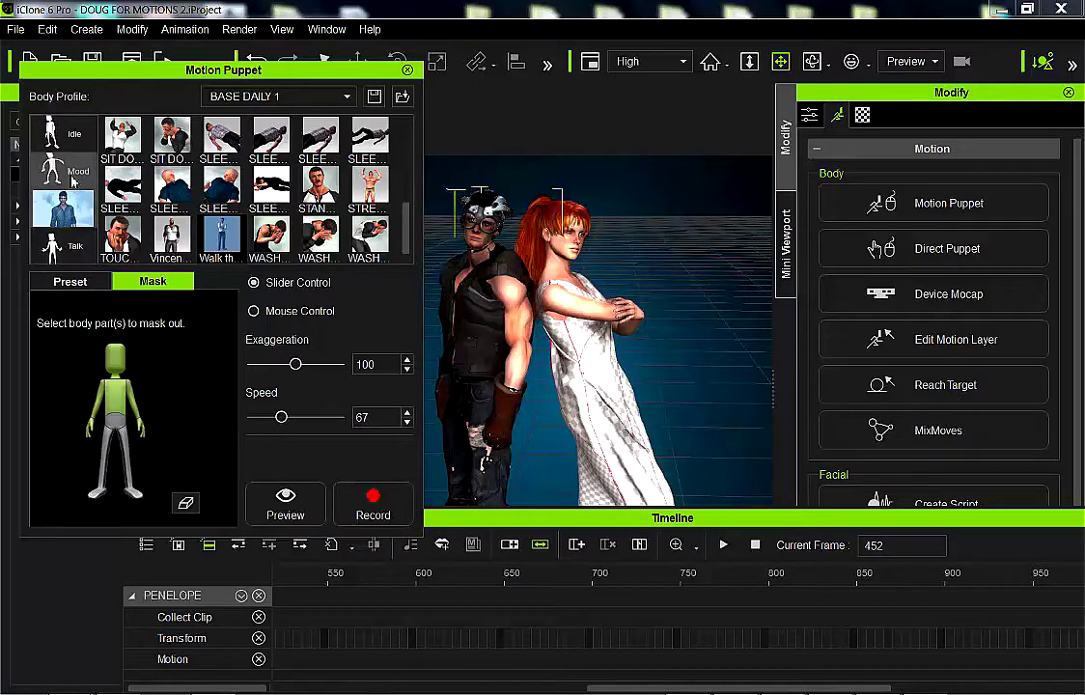
- Mask ENRIQUE's hips and legs again for the walk motion and record it from frame 1 at speed 79
click(81, 139)
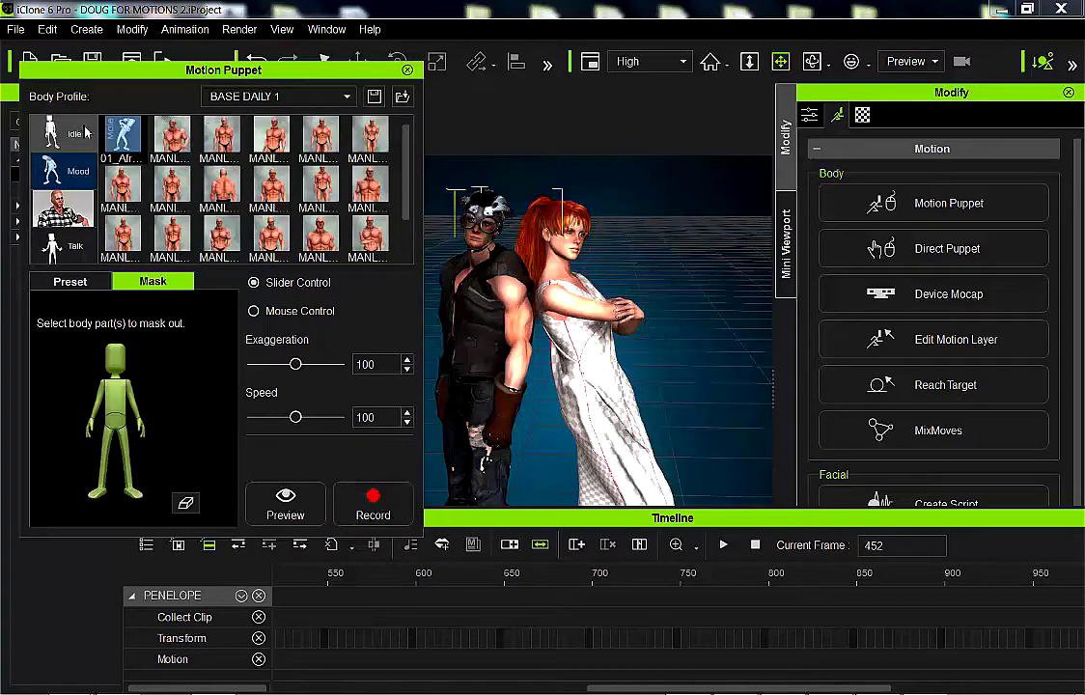
click(63, 207)
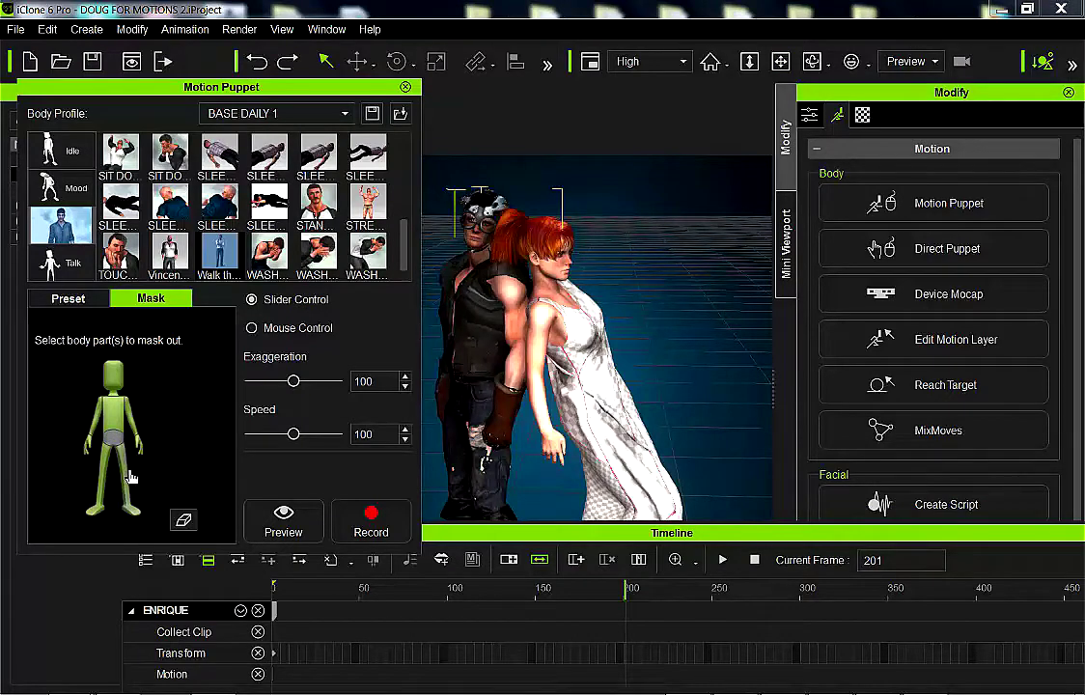
click(101, 461)
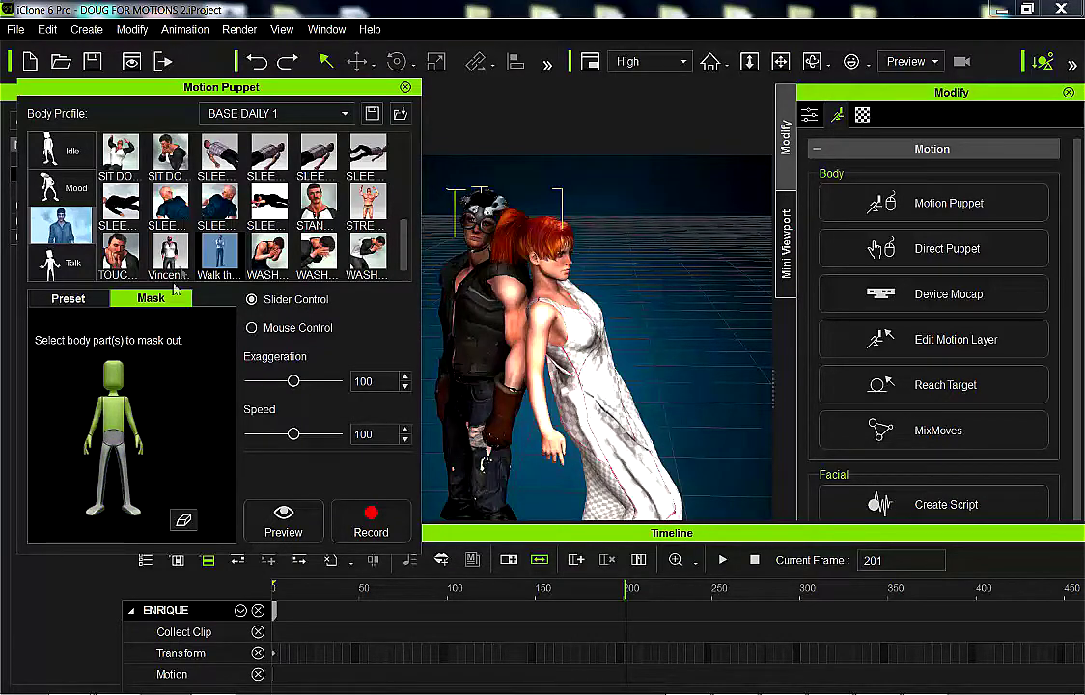
click(372, 522)
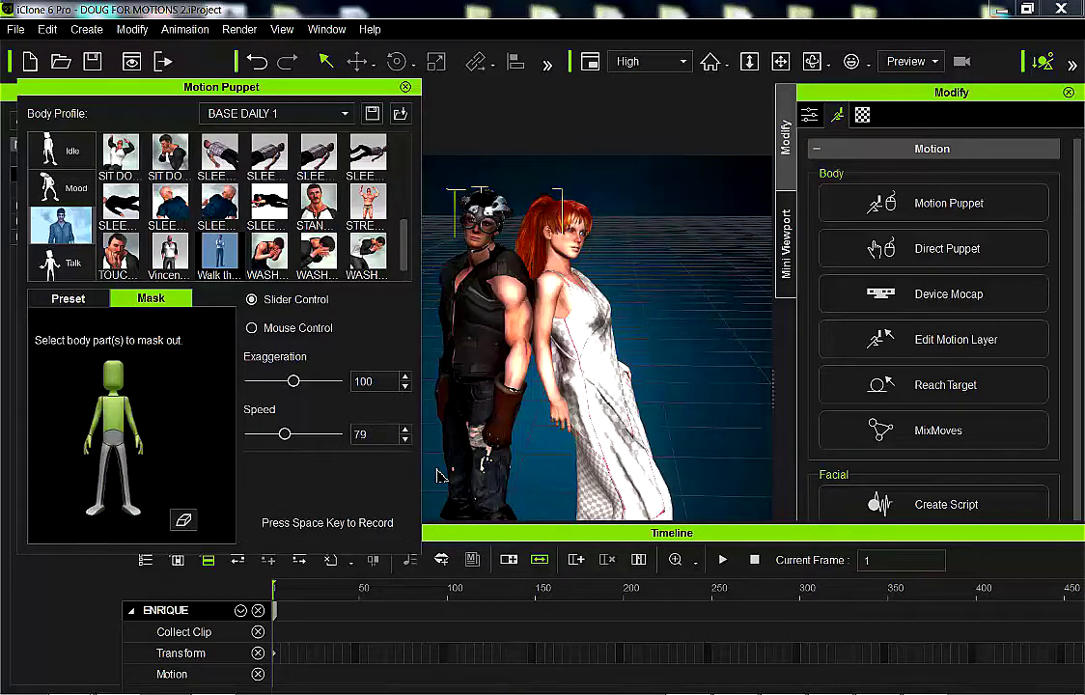
key(space)
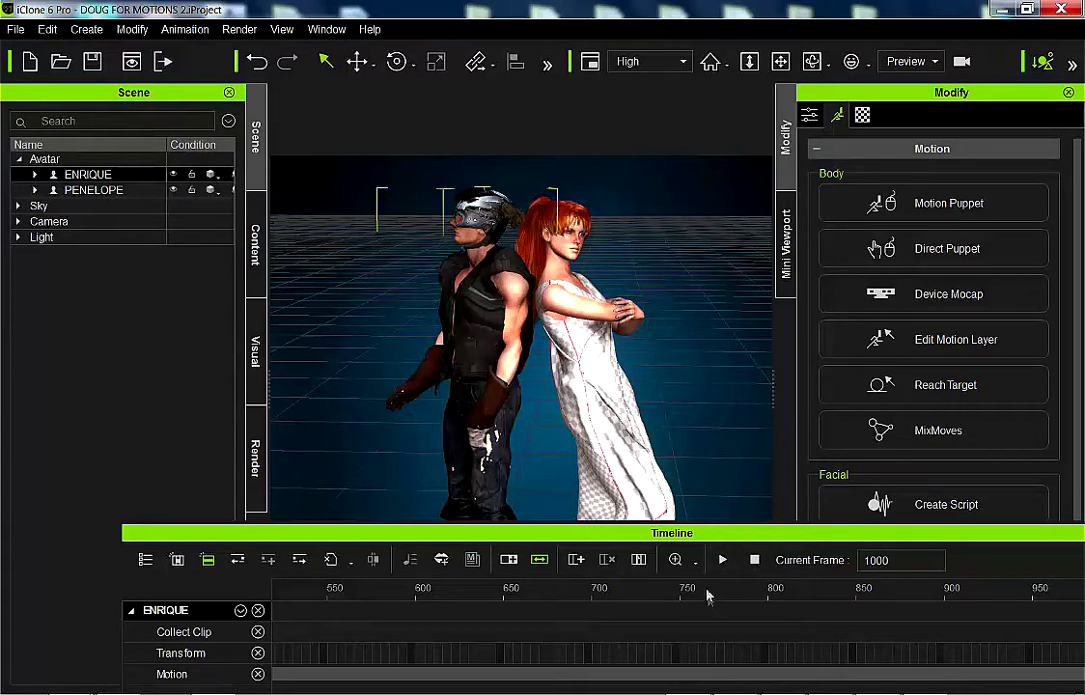
- Play back the project to review ENRIQUE's recorded upper-body motion against PENELOPE's leaning
click(723, 560)
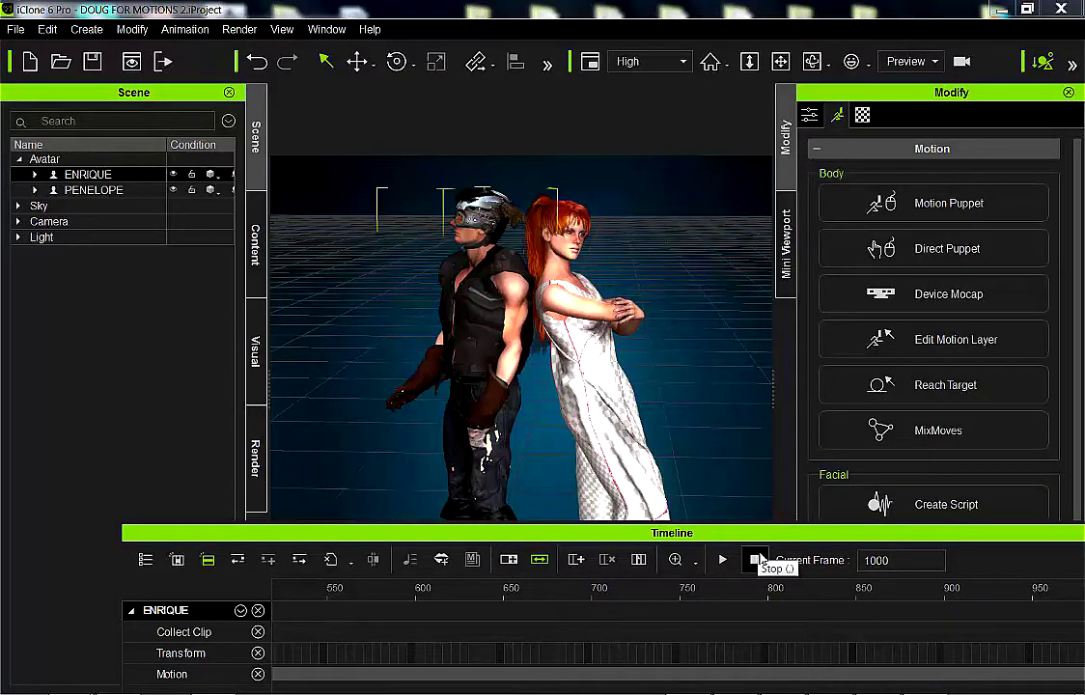
key(space)
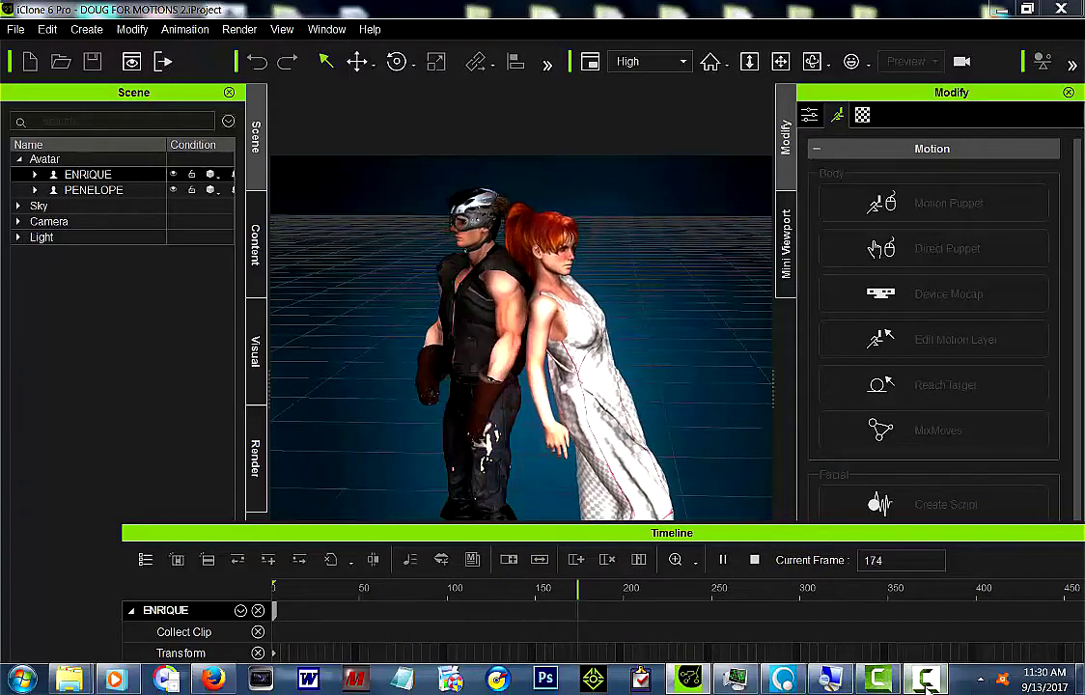
click(822, 604)
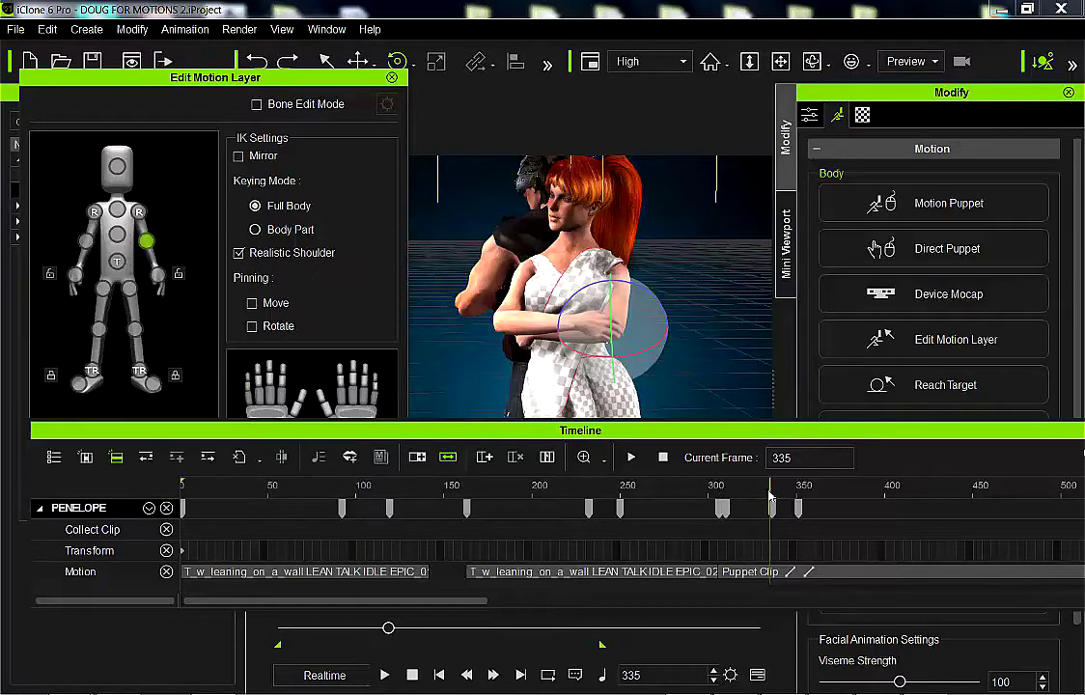
- Remove PENELOPE's motion layer key at frame 351
drag(770, 497, 804, 482)
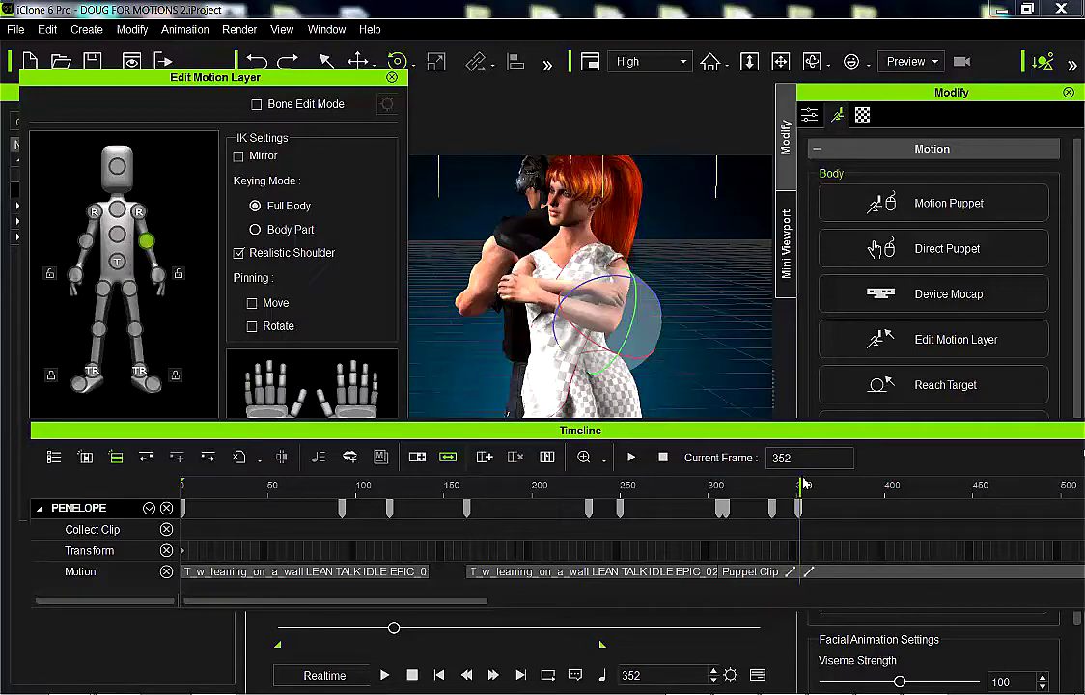
key(Left)
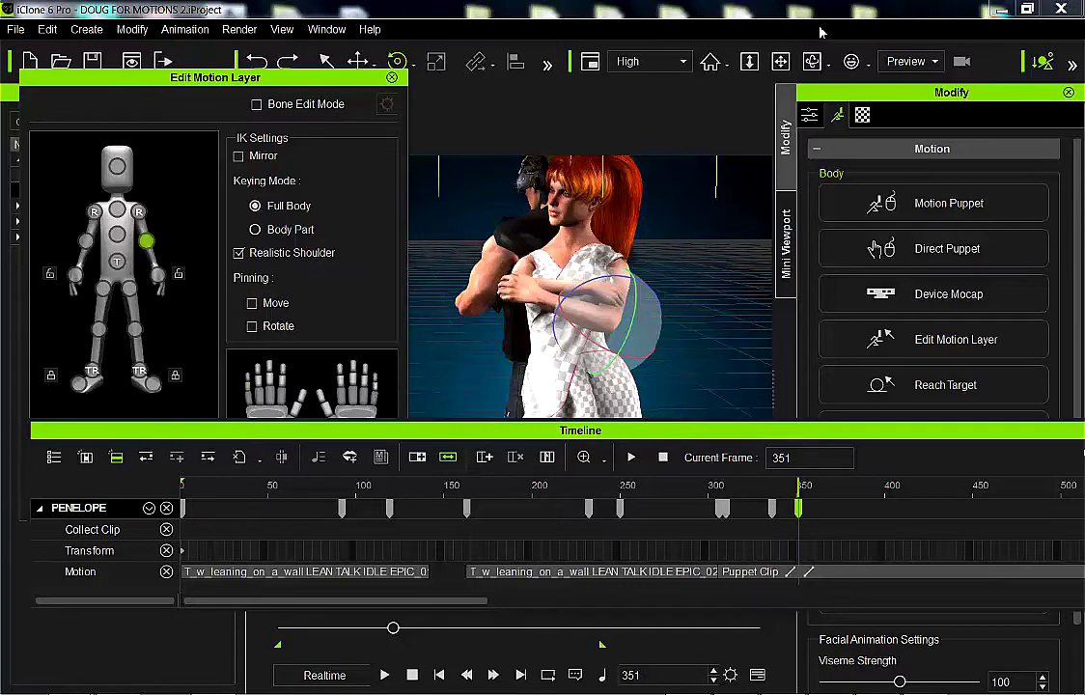
key(ctrl+z)
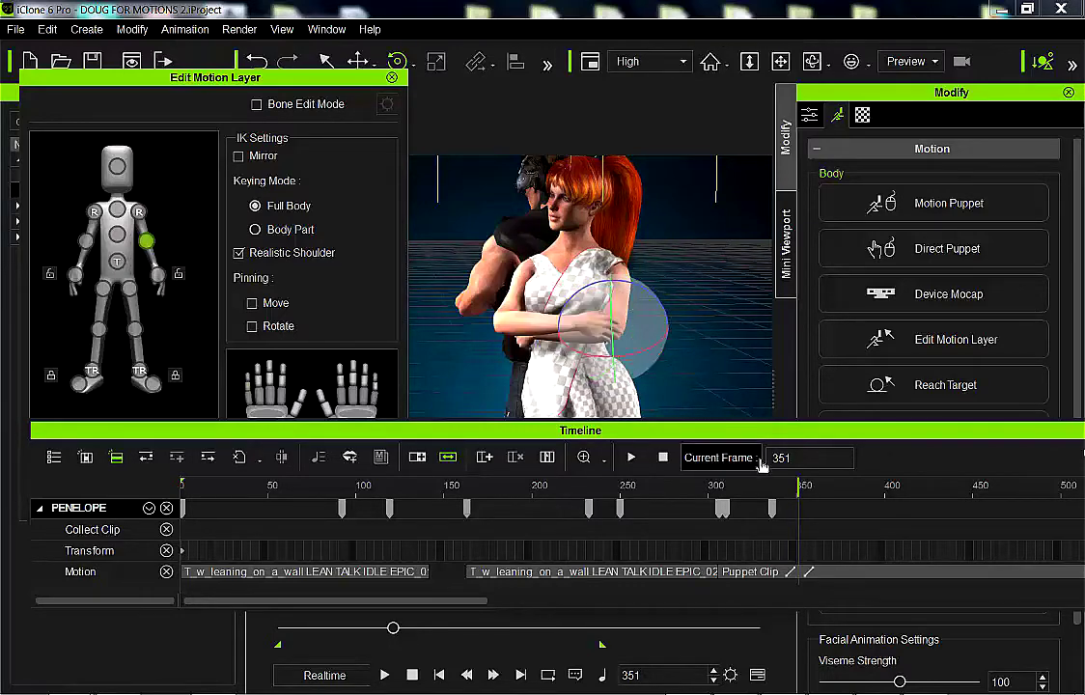
- Play the animation from the first frame to check PENELOPE's arm-crossing motion, pausing at frame 457
drag(803, 502, 627, 487)
click(662, 461)
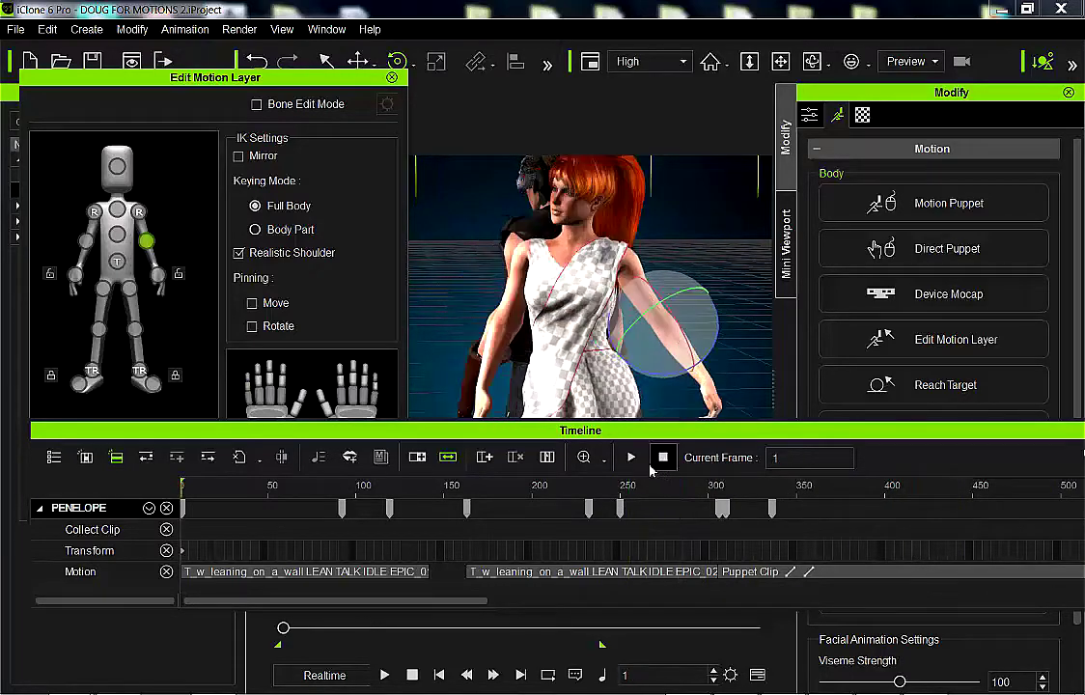
click(633, 459)
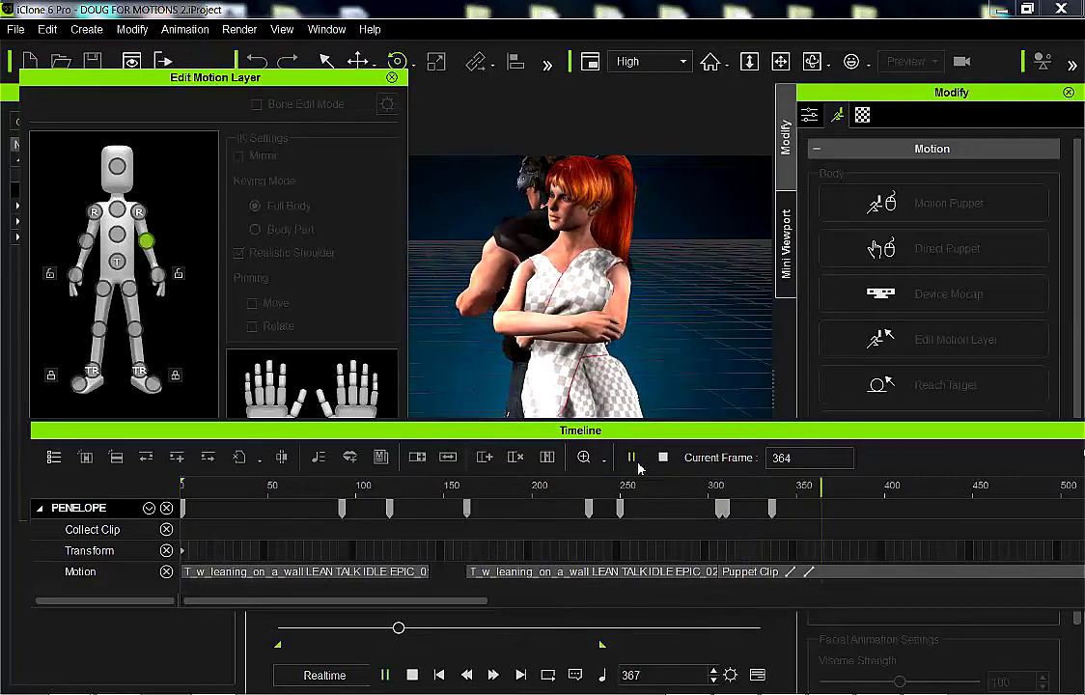
click(635, 464)
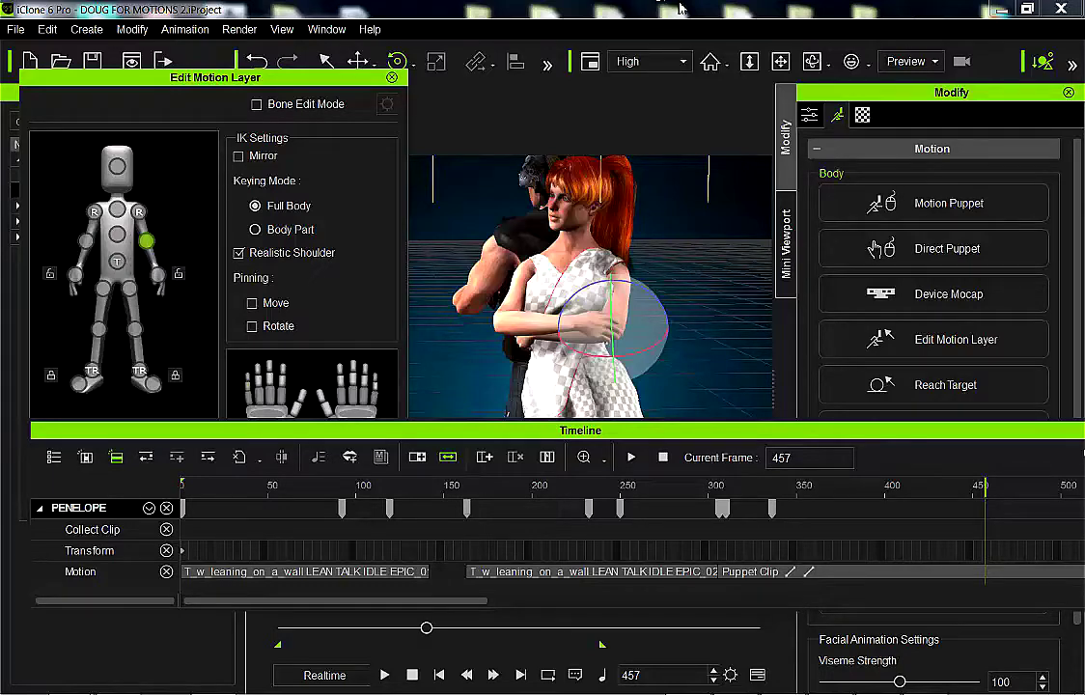
- Inspect both avatars' back-to-back pose at frame 457 from another angle and close Edit Motion Layer
click(814, 61)
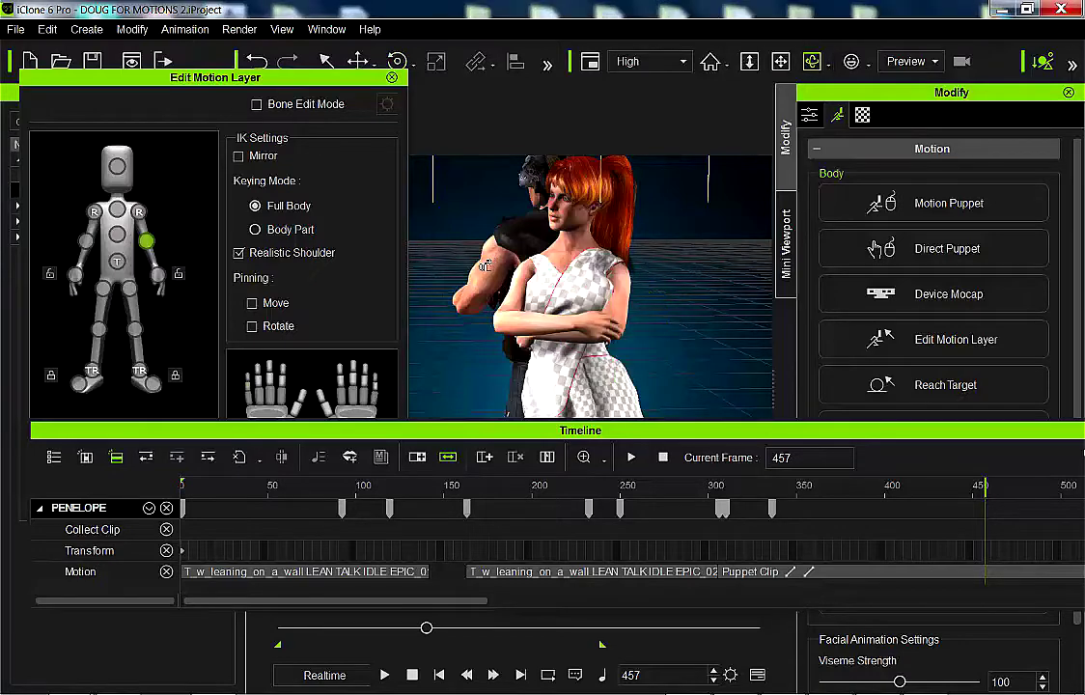
drag(406, 260, 840, 299)
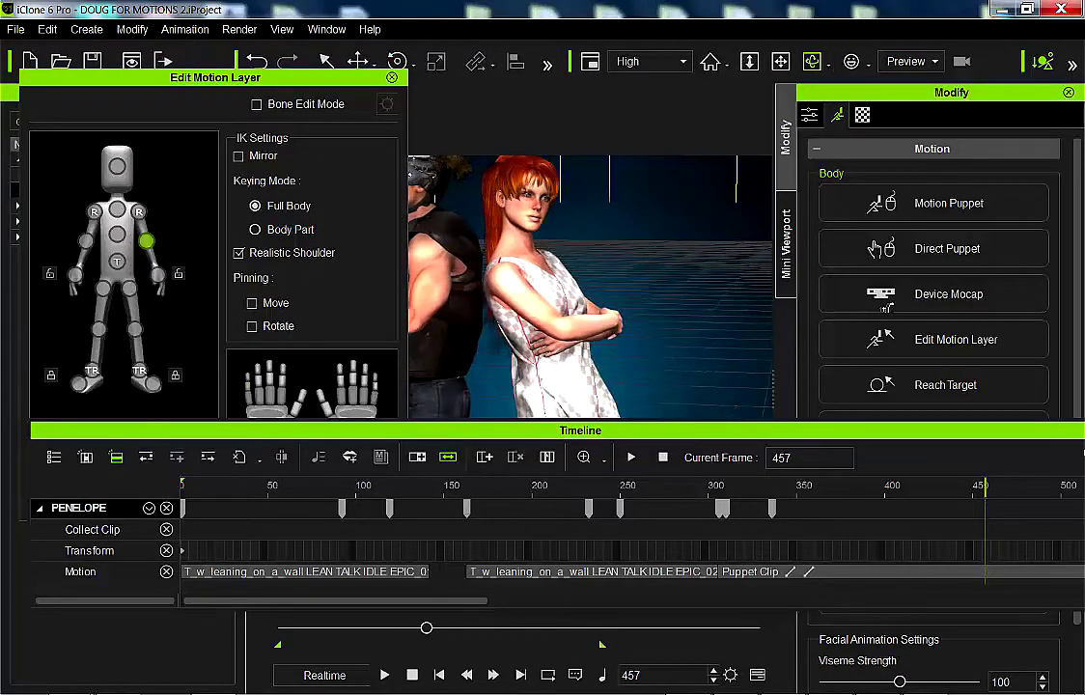
click(781, 62)
drag(502, 241, 529, 277)
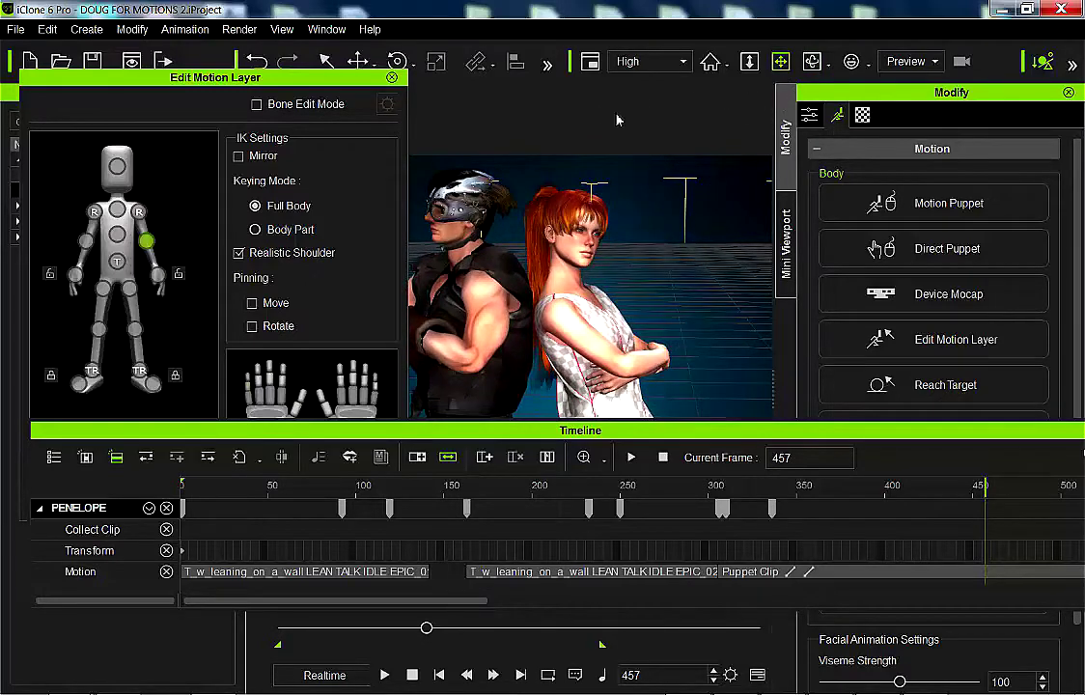
click(395, 78)
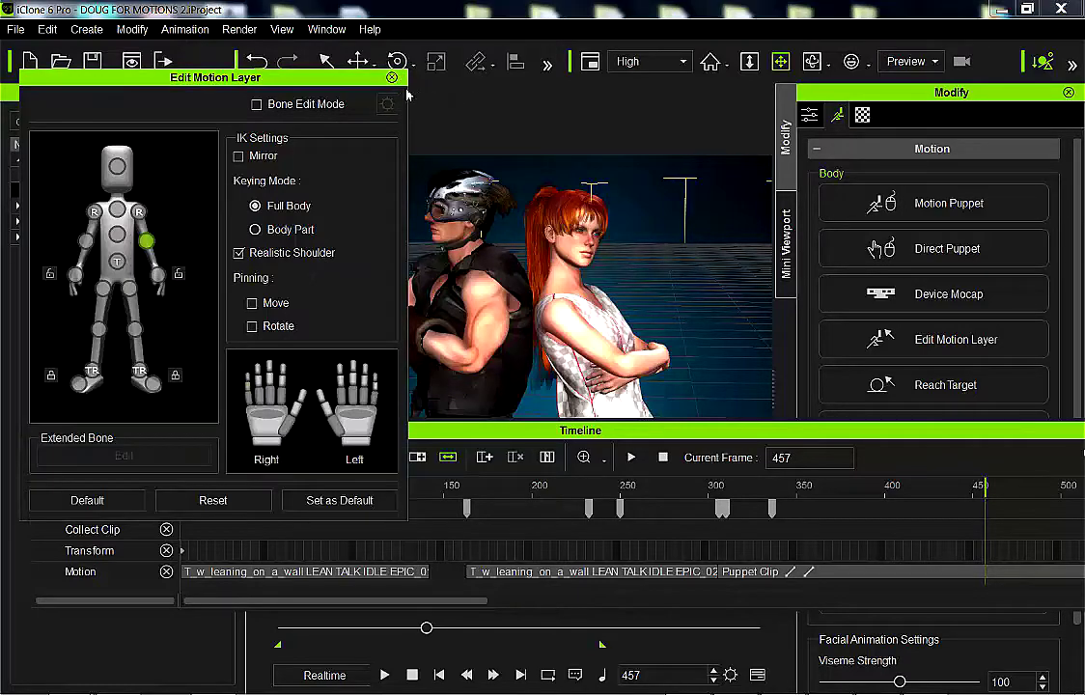
click(391, 78)
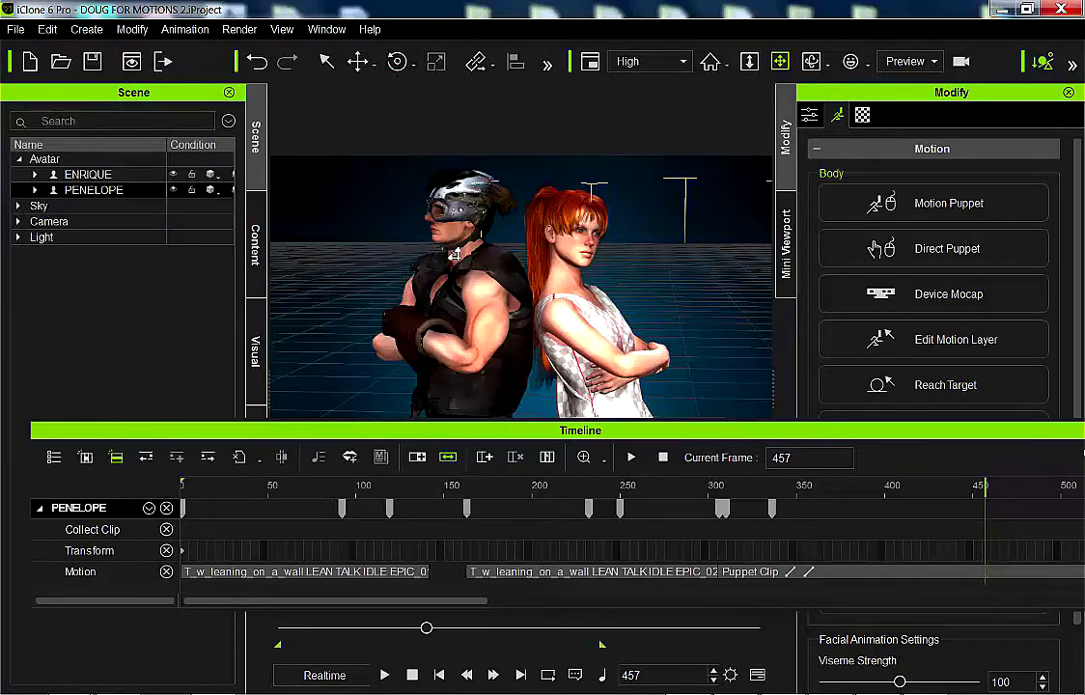
scroll(564, 280, down, 2)
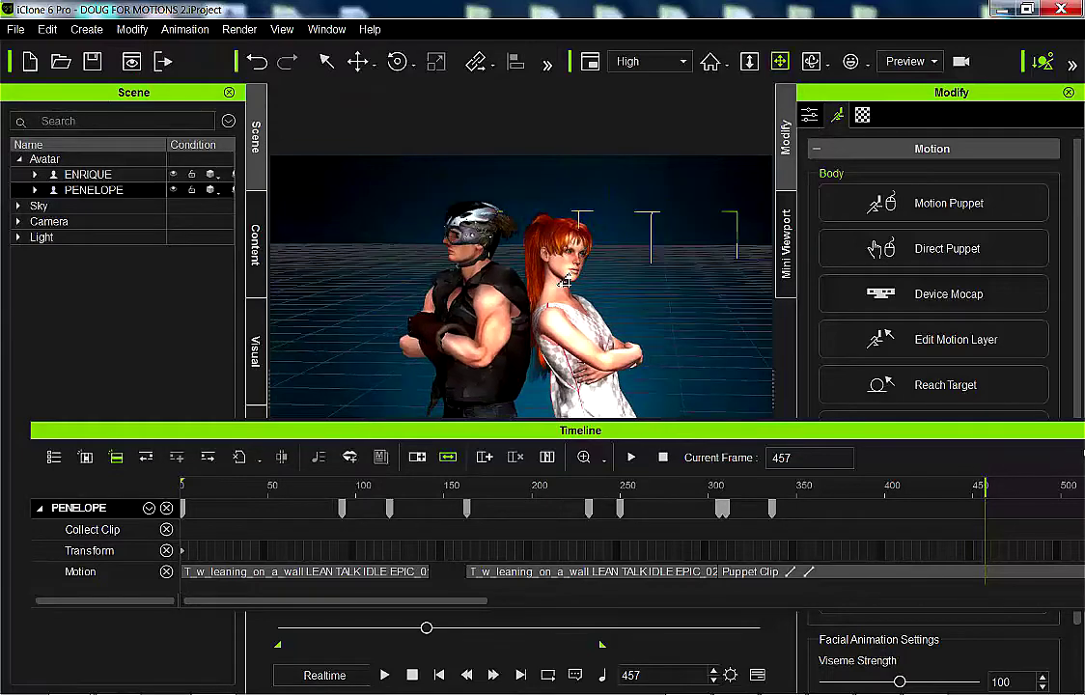
- Play the animation from the first frame to review both avatars' arm-crossing, stopping once they stand back to back
middle_drag(562, 281, 578, 268)
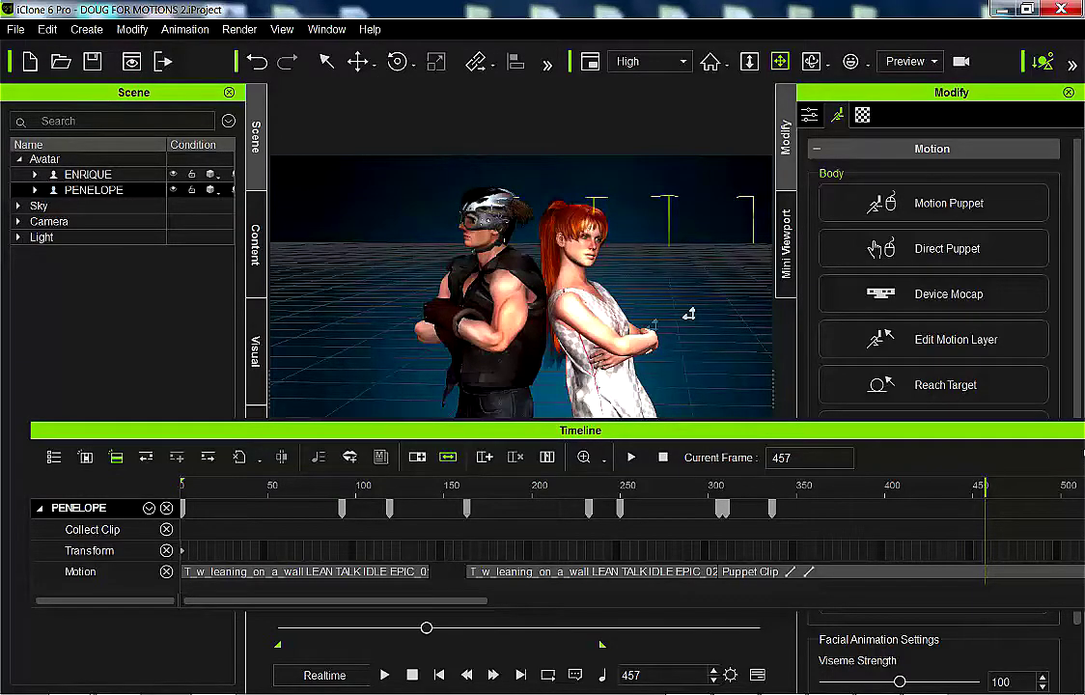
click(816, 64)
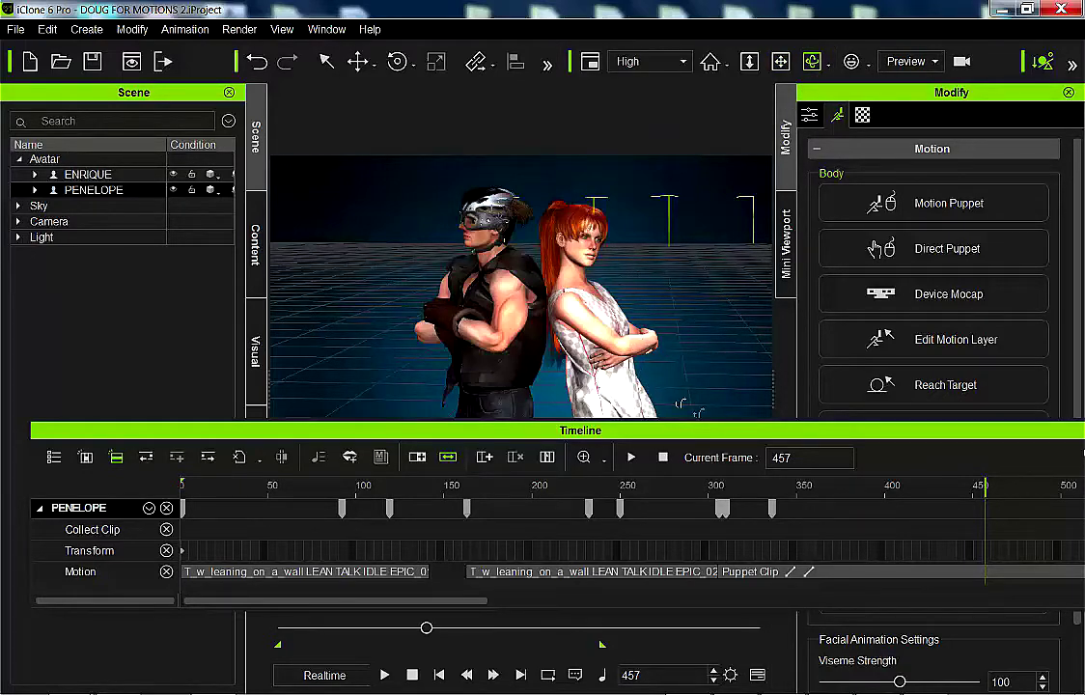
click(633, 460)
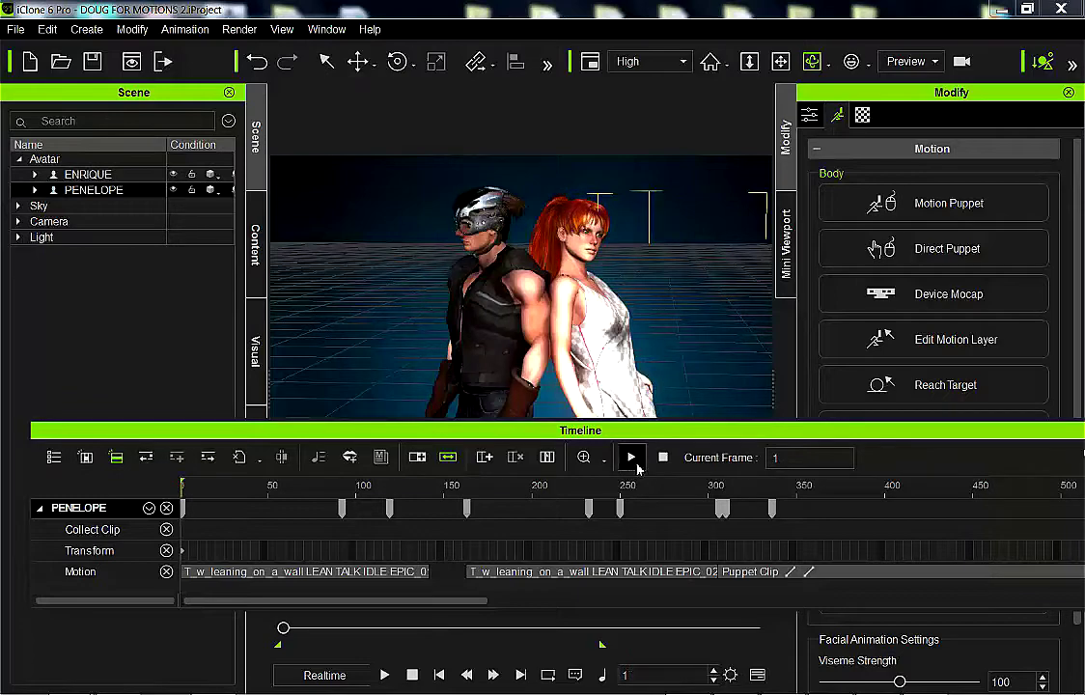
click(636, 464)
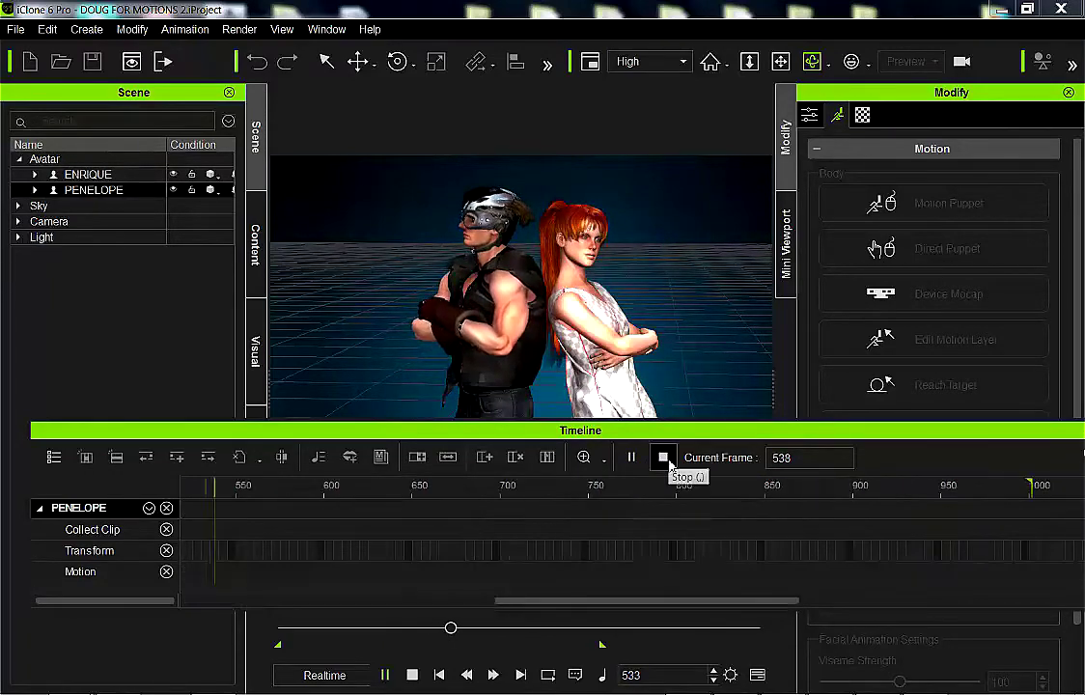
click(663, 458)
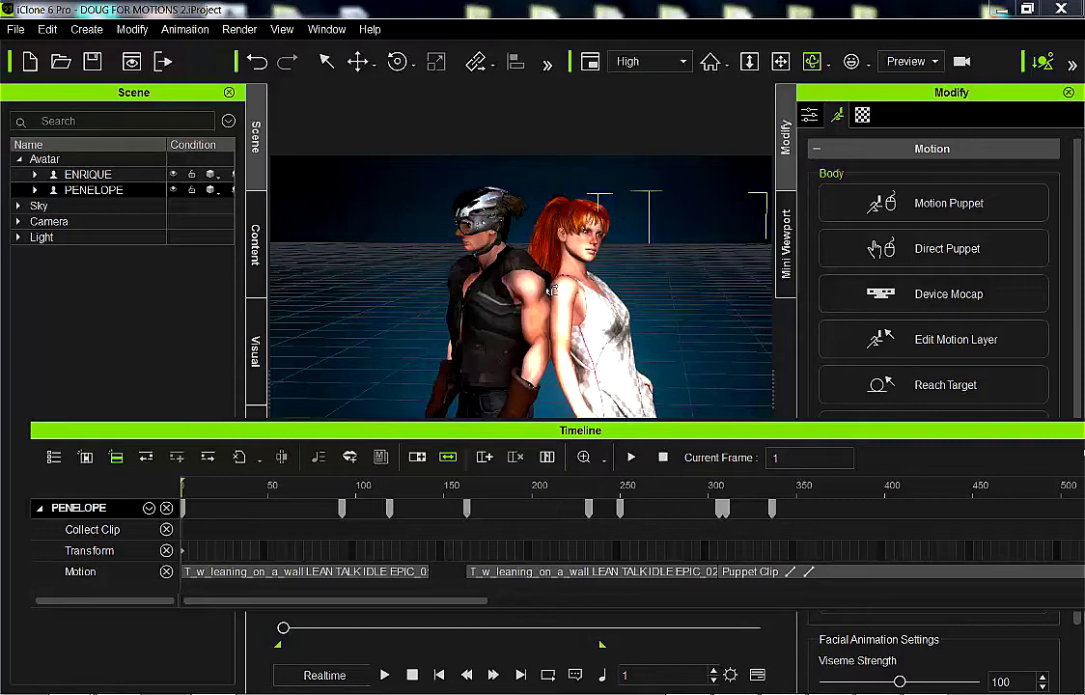
- Create a new camera from the current view and select Camera(0) in the scene
click(128, 340)
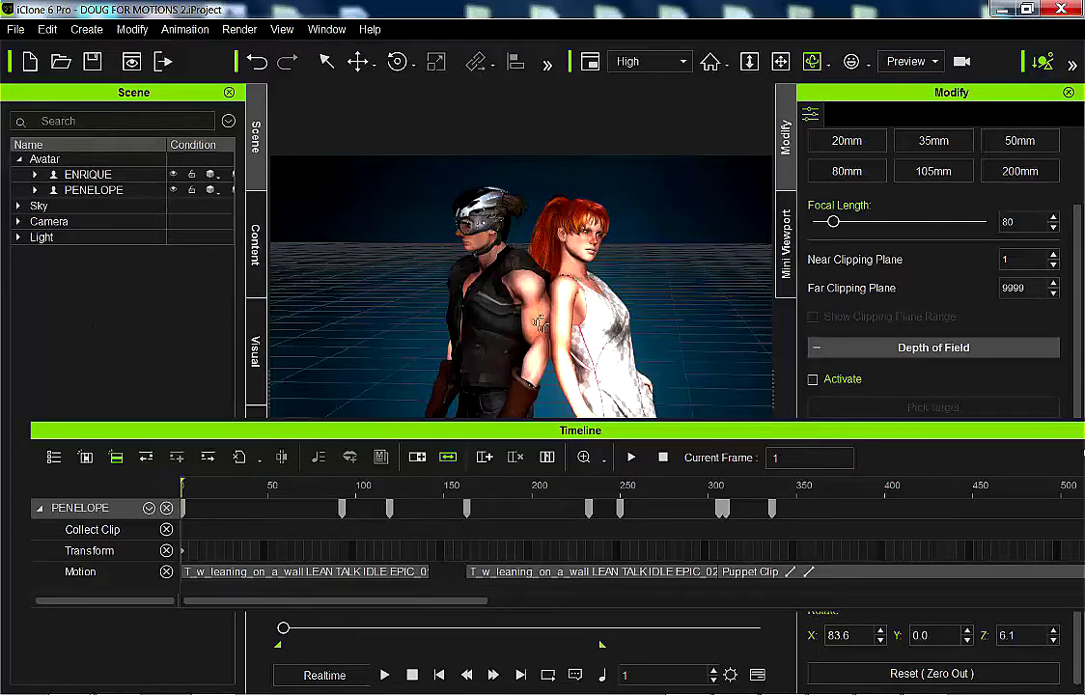
right_click(371, 223)
mouse_move(400, 239)
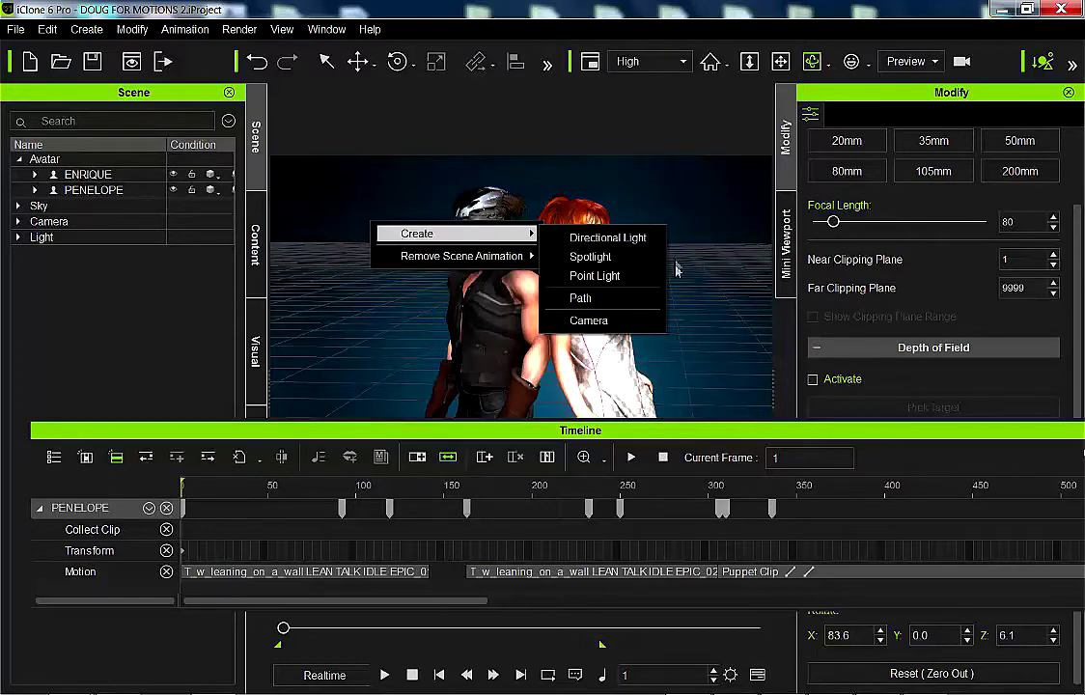
click(612, 329)
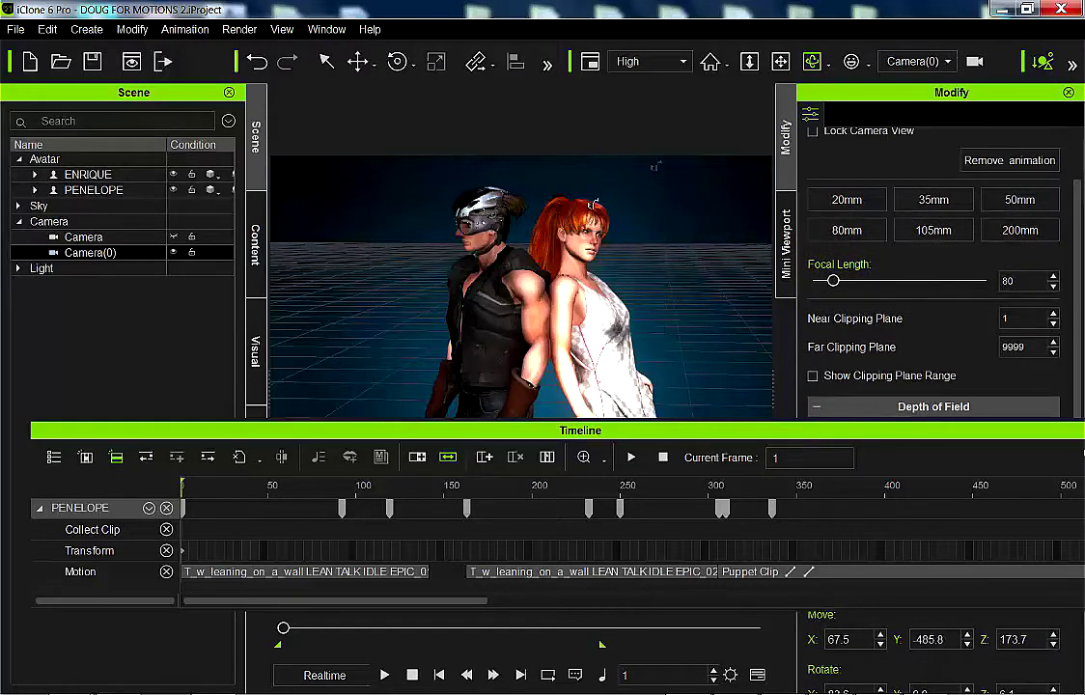
click(140, 251)
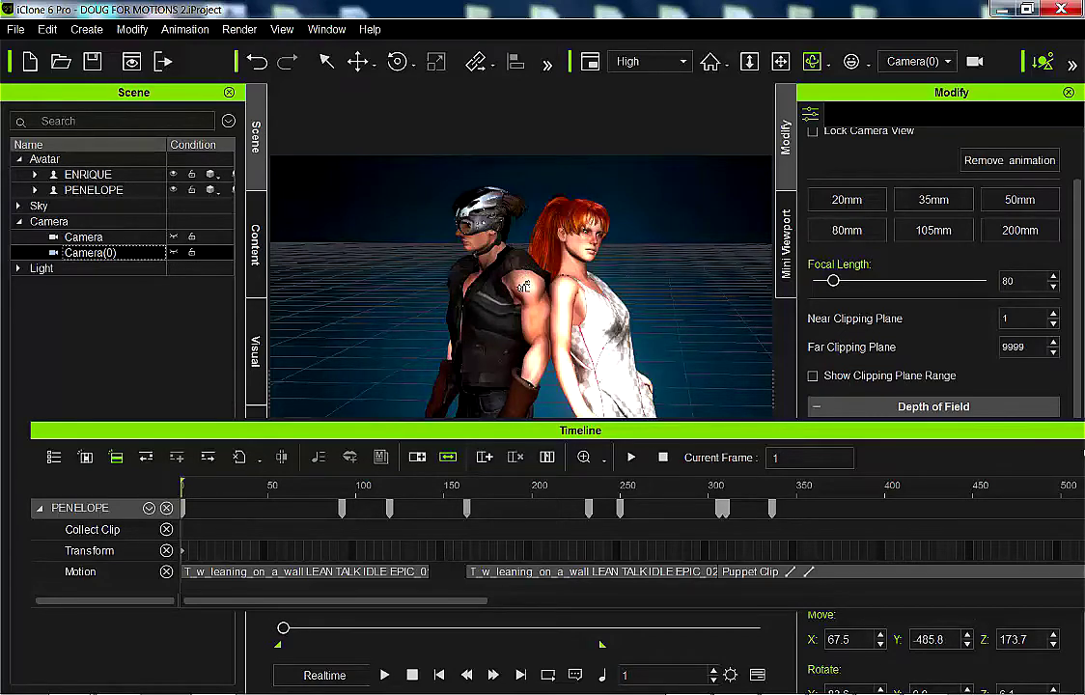
- Reframe Camera(0) into a closer shot of both avatars' heads and upper bodies
scroll(527, 287, up, 5)
right_drag(537, 257, 557, 333)
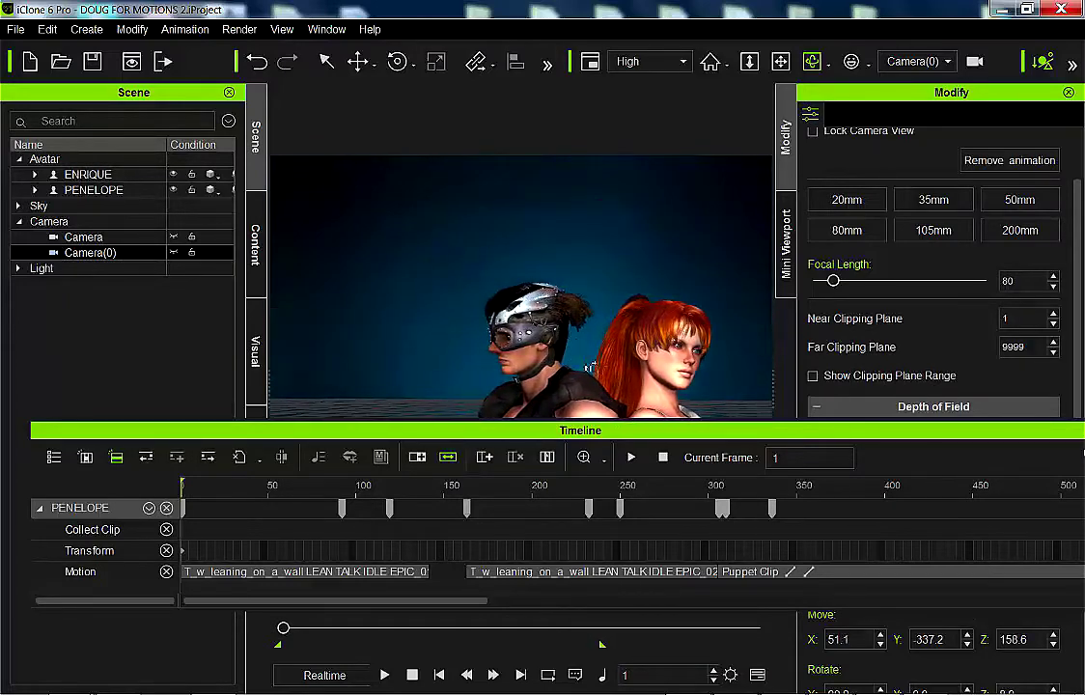
right_drag(593, 362, 536, 318)
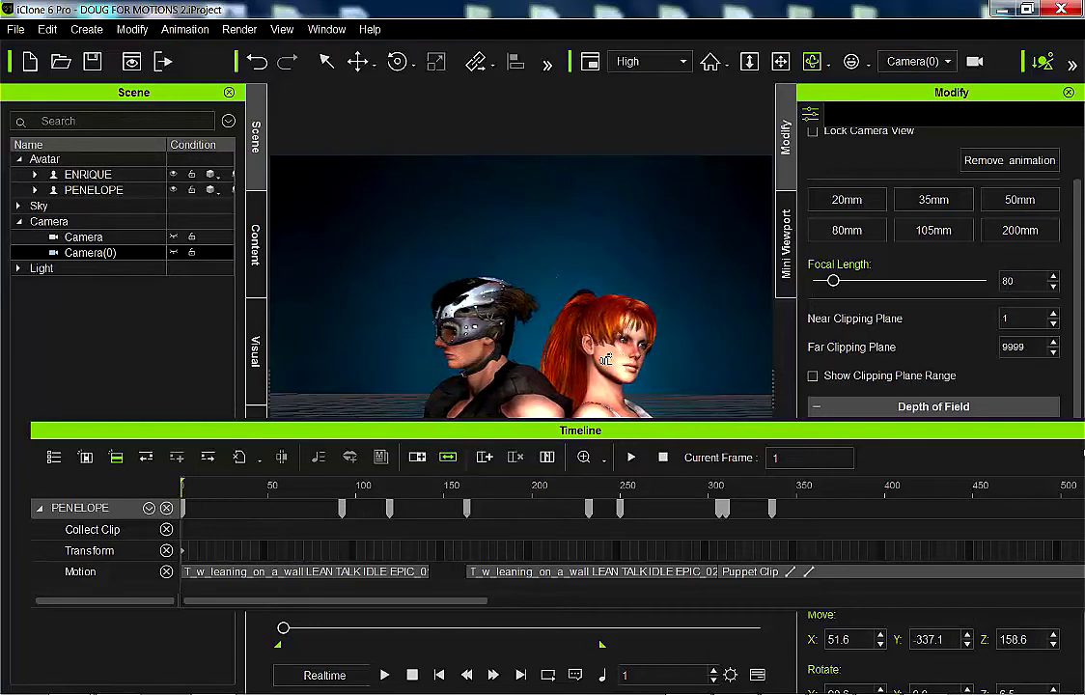
drag(599, 439, 587, 501)
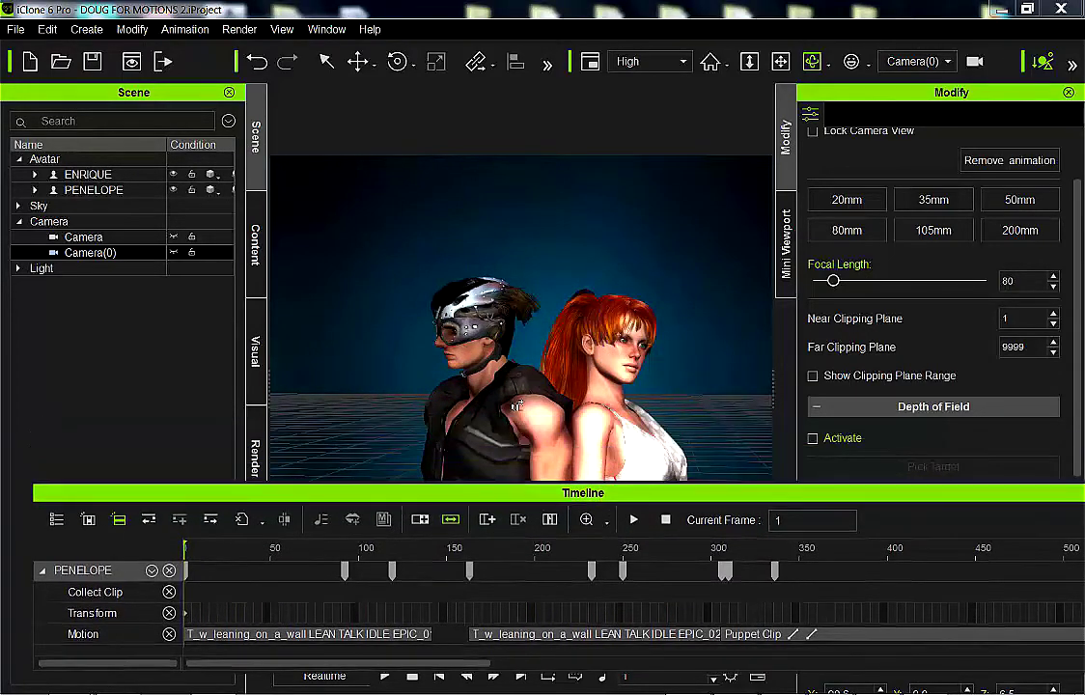
click(516, 407)
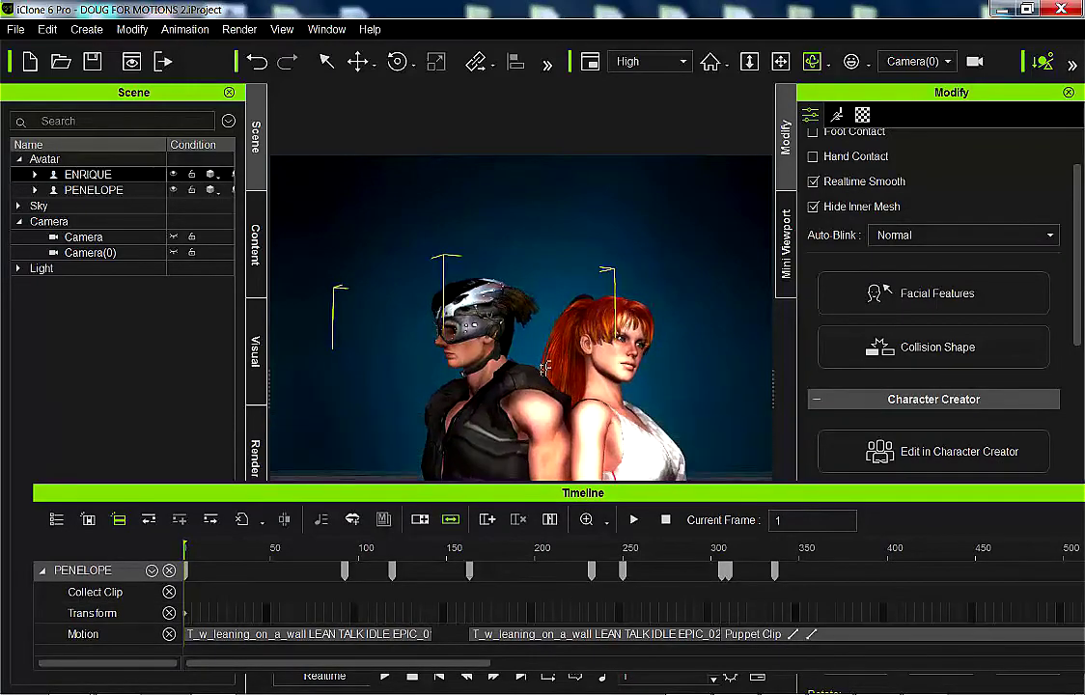
click(780, 61)
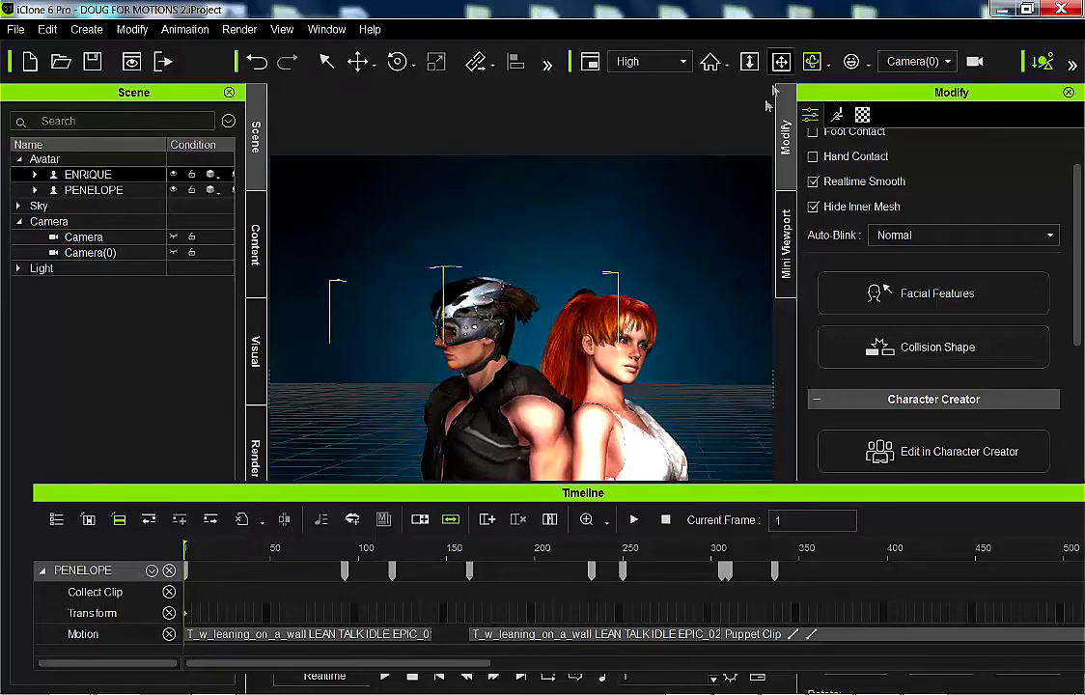
drag(602, 353, 588, 277)
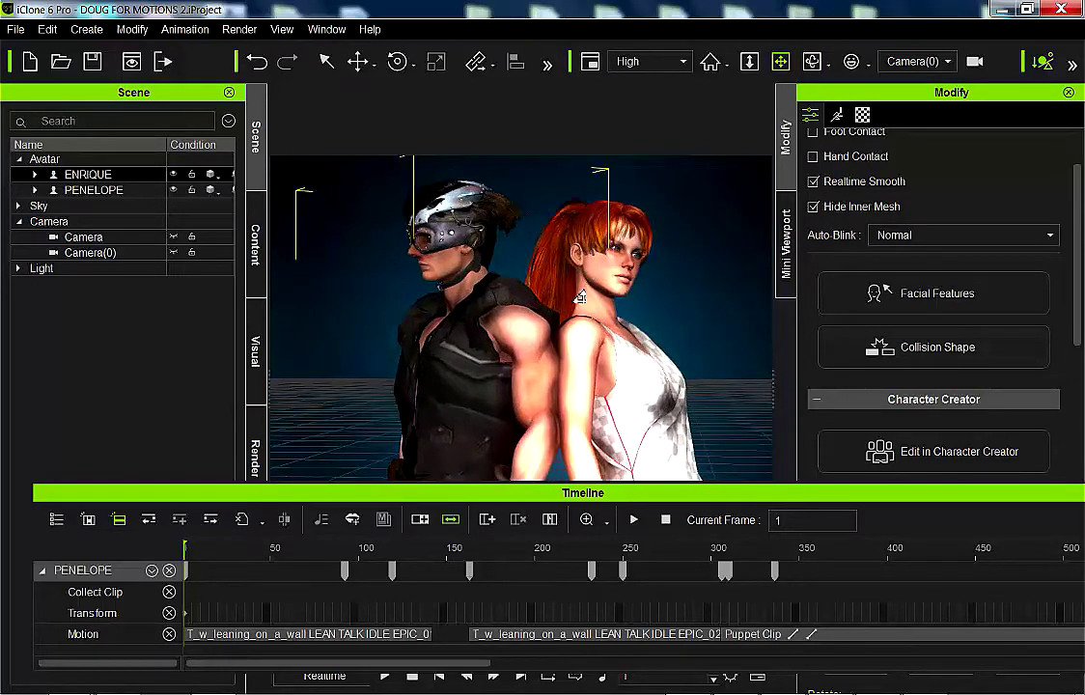
scroll(576, 297, up, 2)
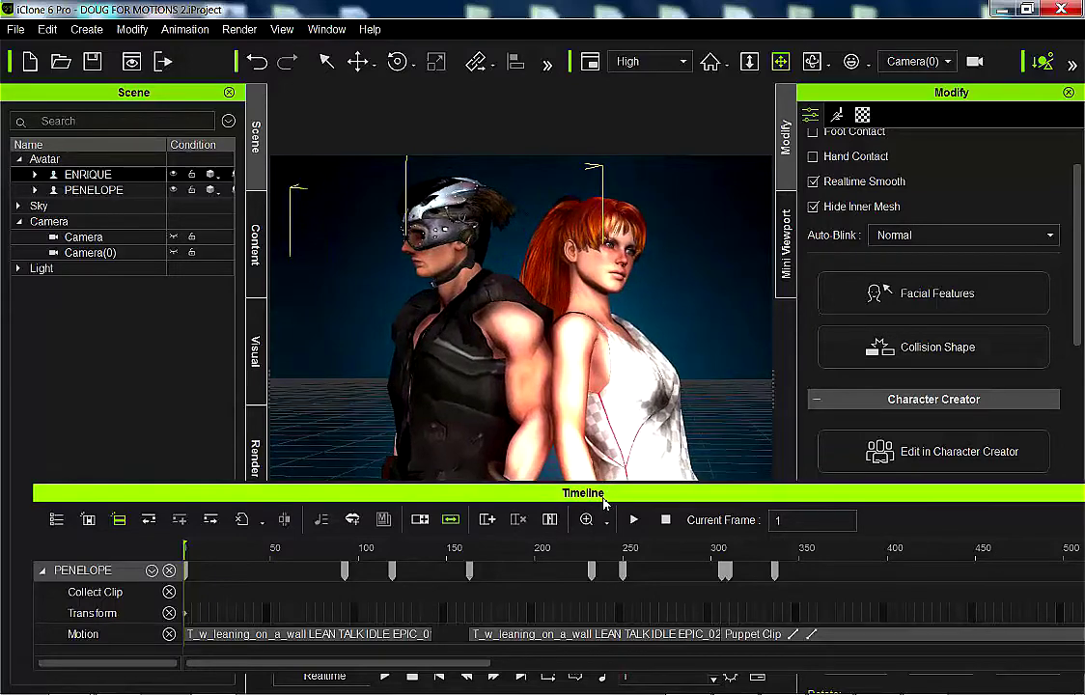
- Uncover the full viewport and play the animation through Camera(0) to check the closer shot
drag(608, 484, 644, 554)
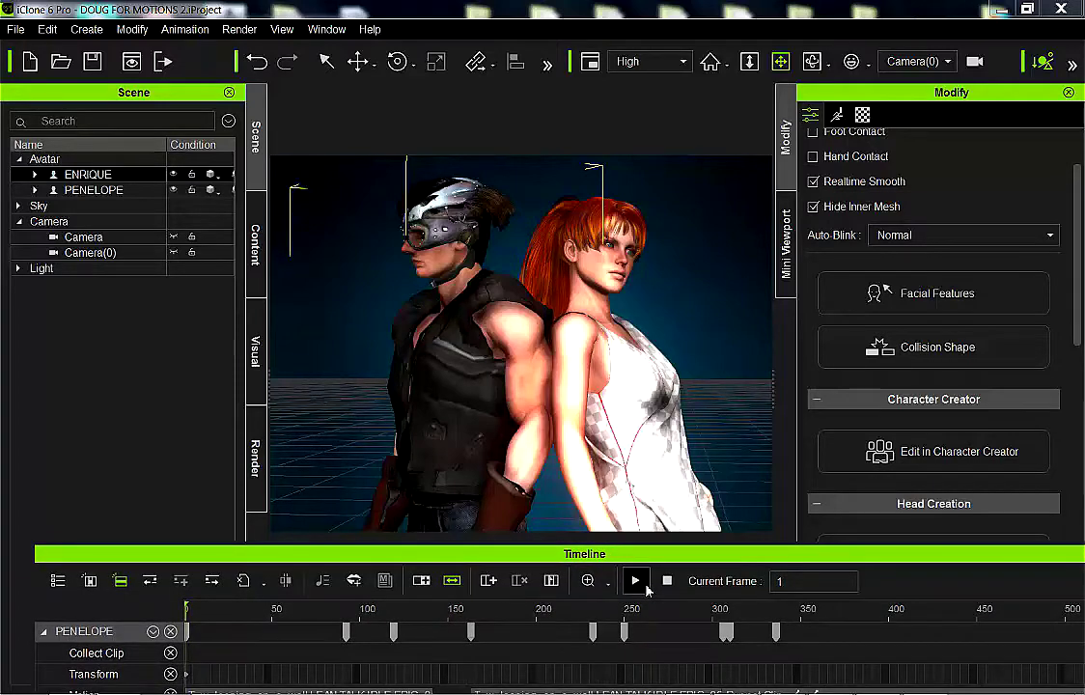
click(644, 585)
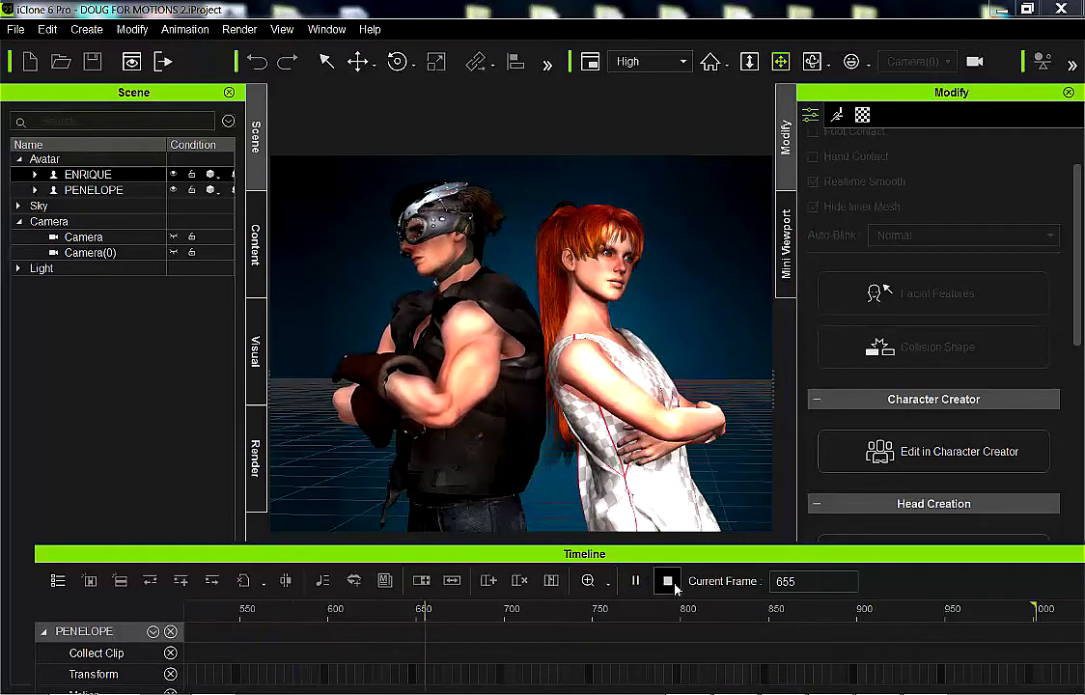
key(ctrl+space)
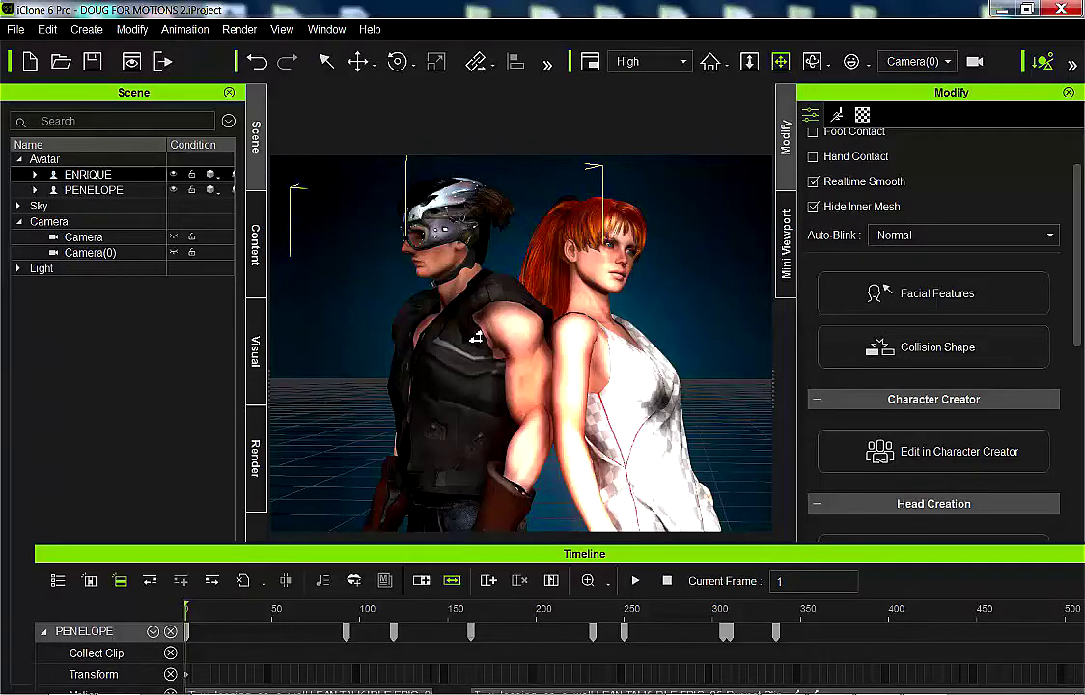
- Set up Direct Puppet for ENRIQUE's head with Primary rotation, using the Preview camera framed closely on both avatars
click(838, 116)
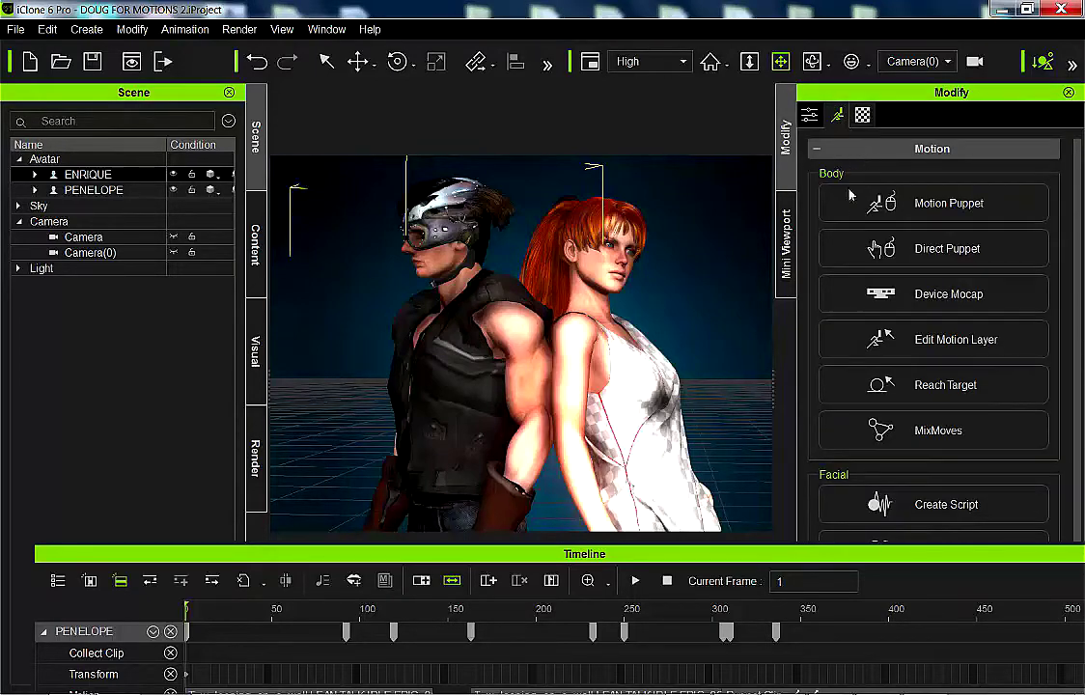
click(954, 253)
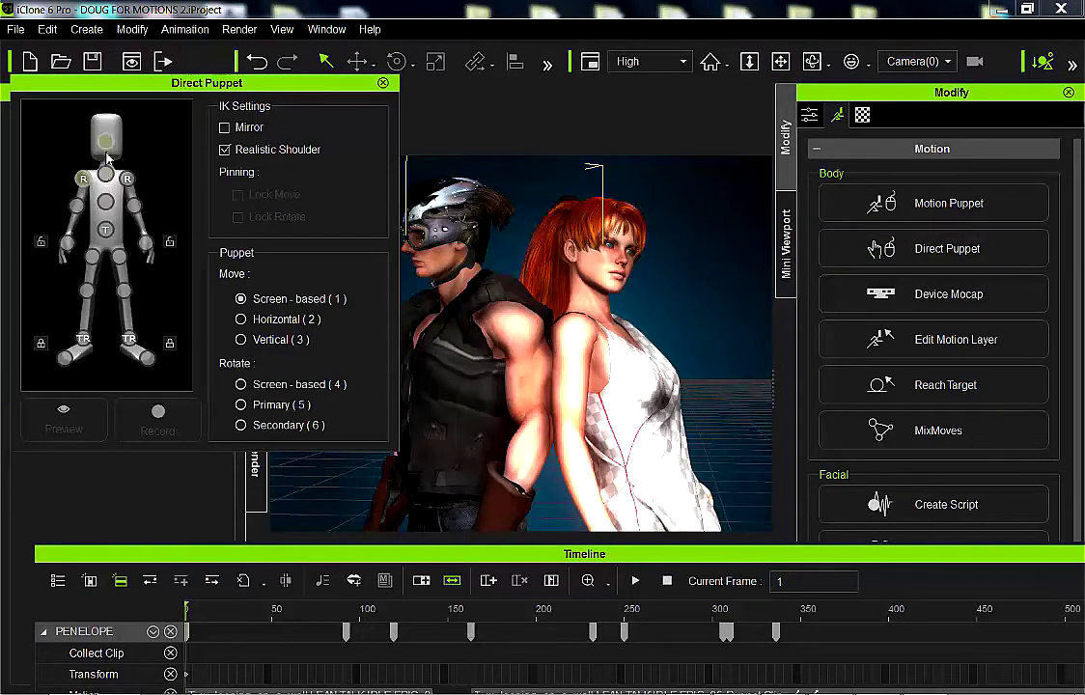
click(106, 143)
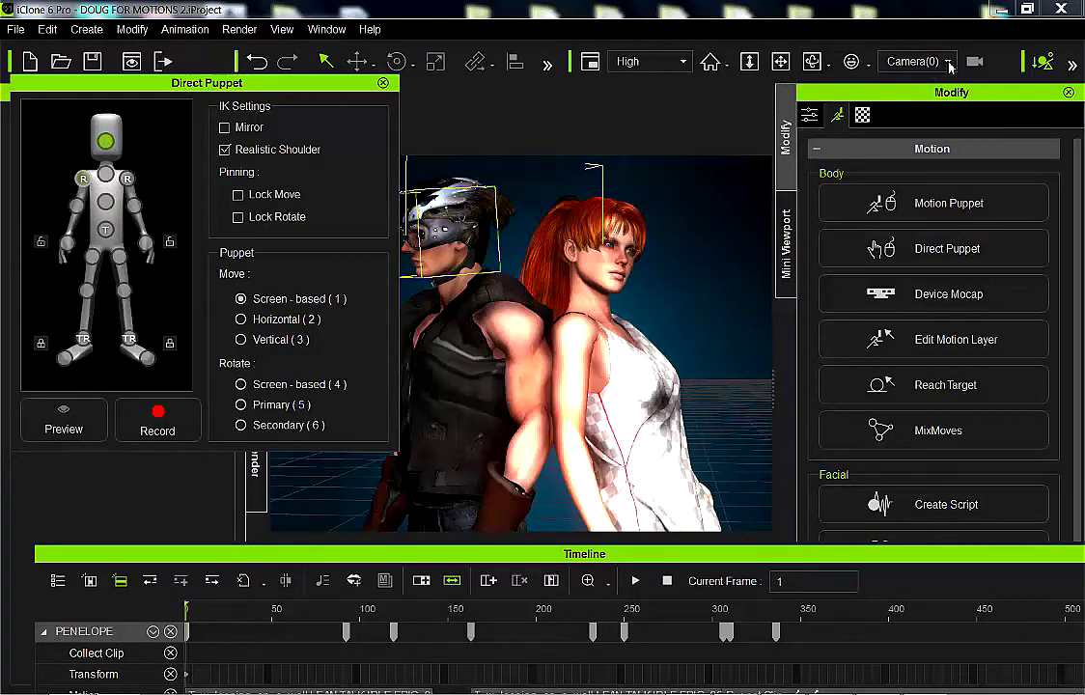
click(946, 62)
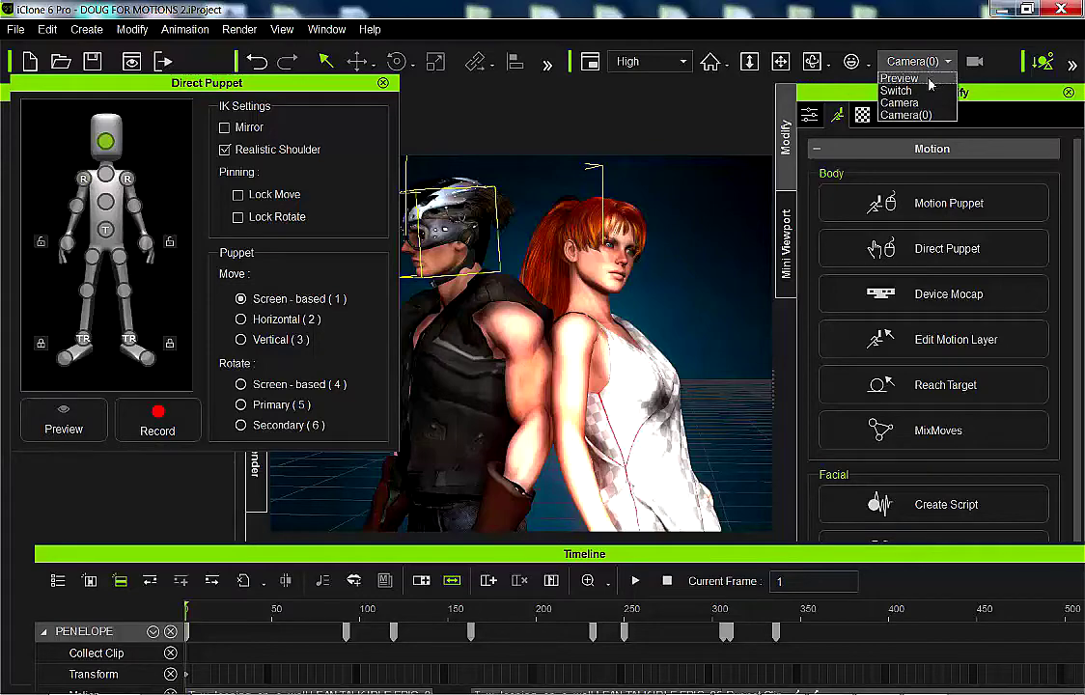
click(899, 78)
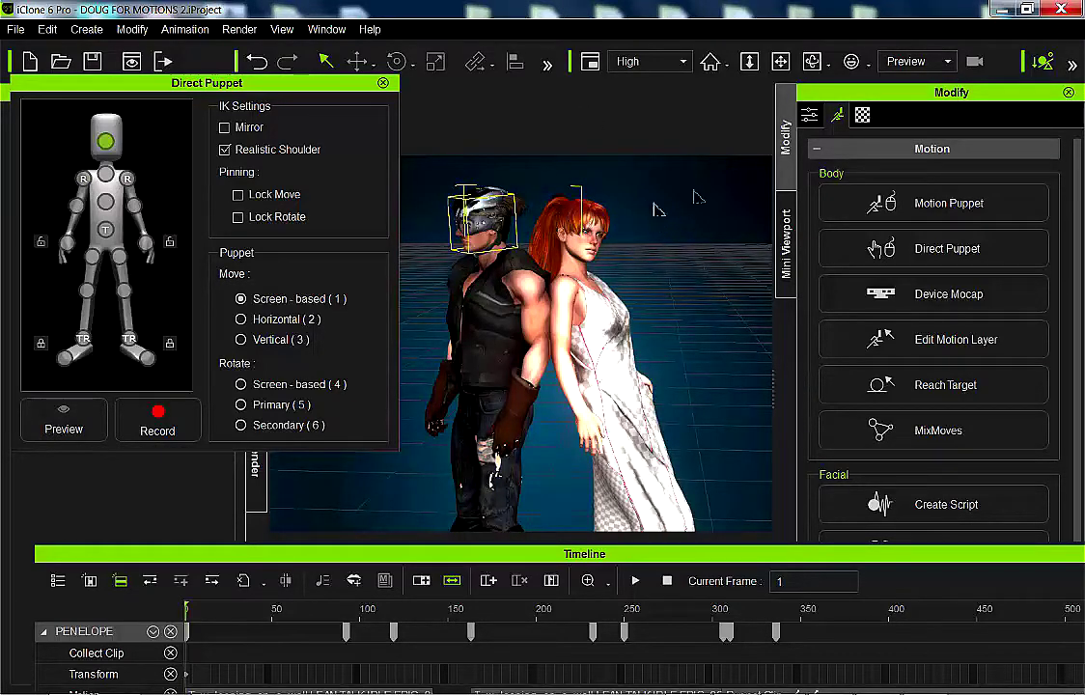
click(780, 61)
mouse_move(676, 193)
mouse_down()
mouse_move(679, 222)
mouse_move(681, 206)
mouse_up()
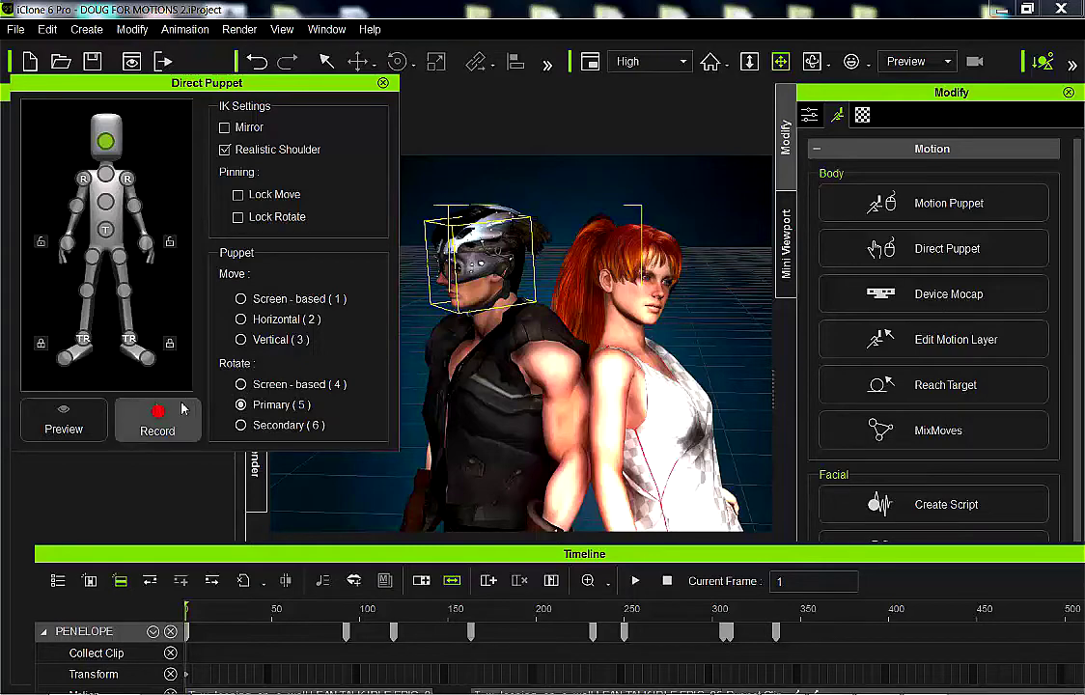
- Preview ENRIQUE's head rotation in Direct Puppet twice before recording
click(64, 420)
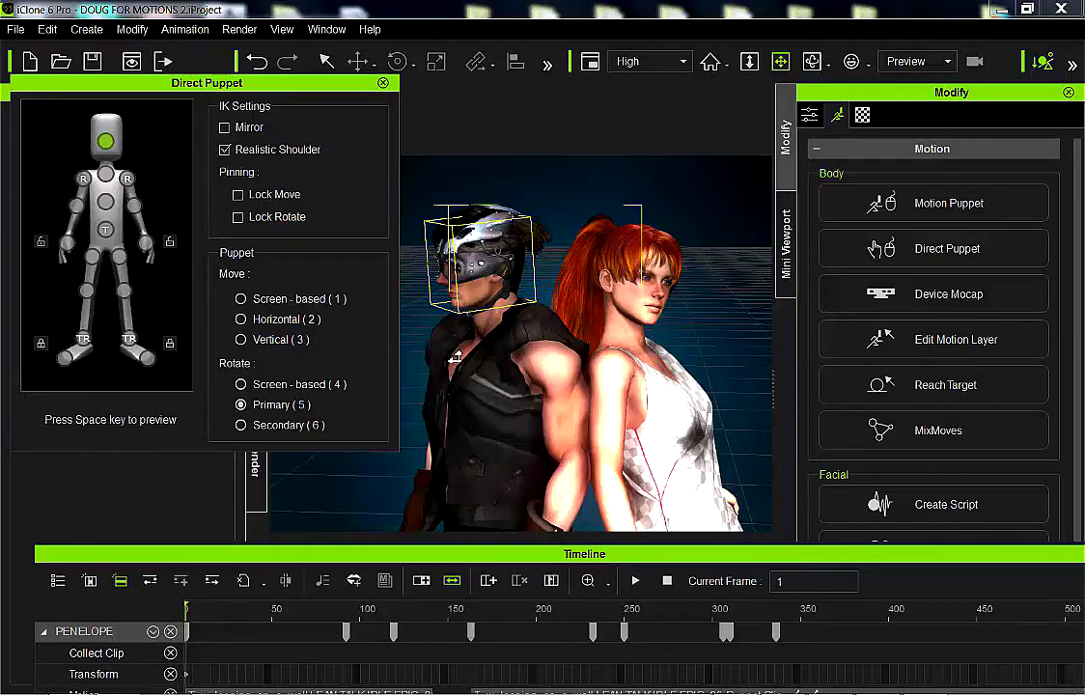
key(space)
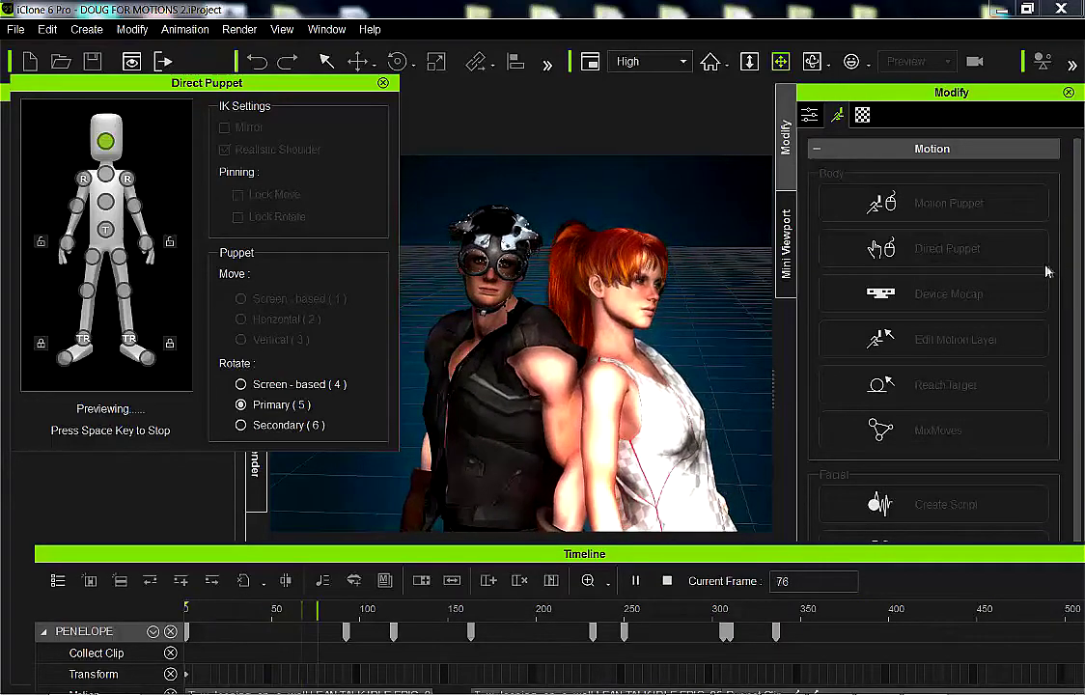
key(space)
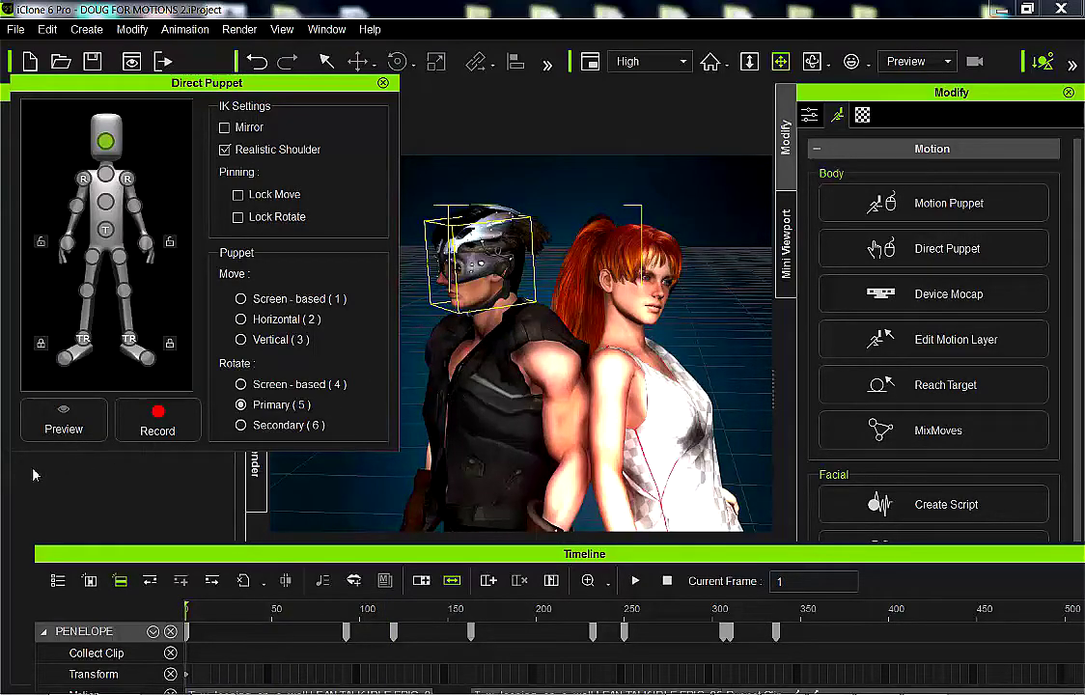
click(56, 434)
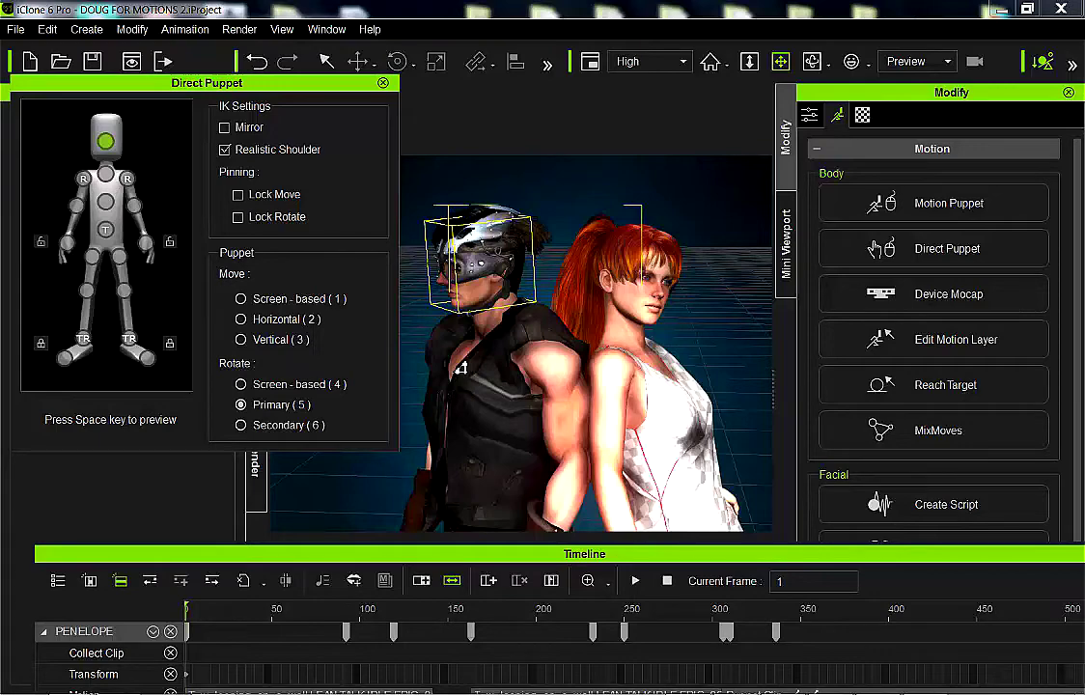
key(space)
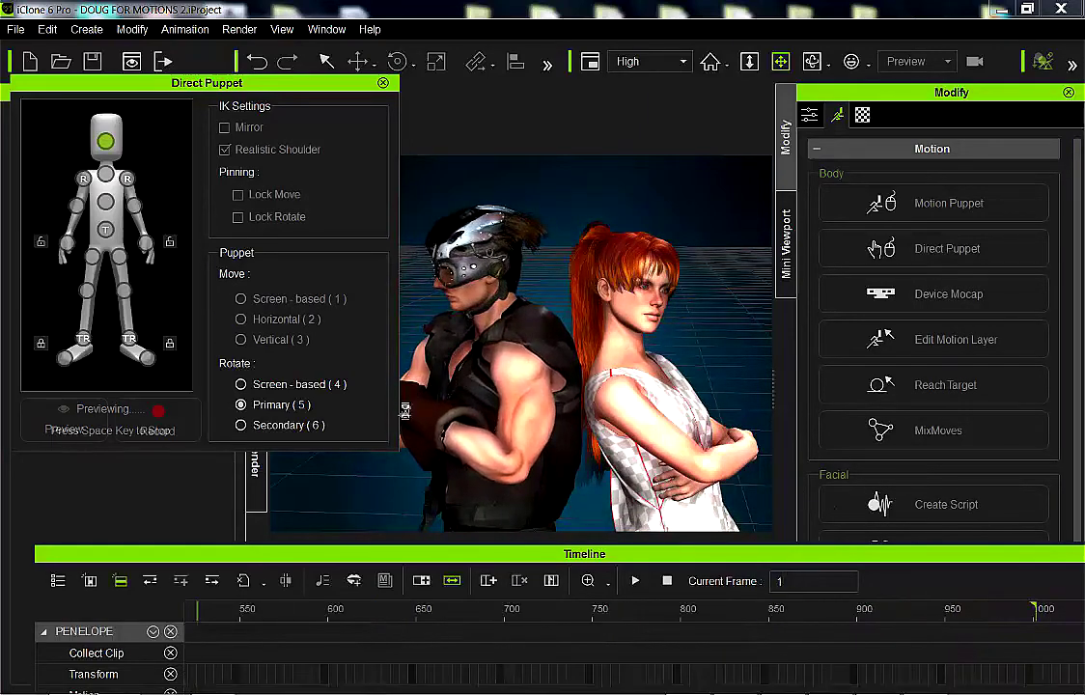
key(space)
- Record ENRIQUE's head rotation with Direct Puppet from frame 1 to frame 1000 and close the puppet tool
click(178, 431)
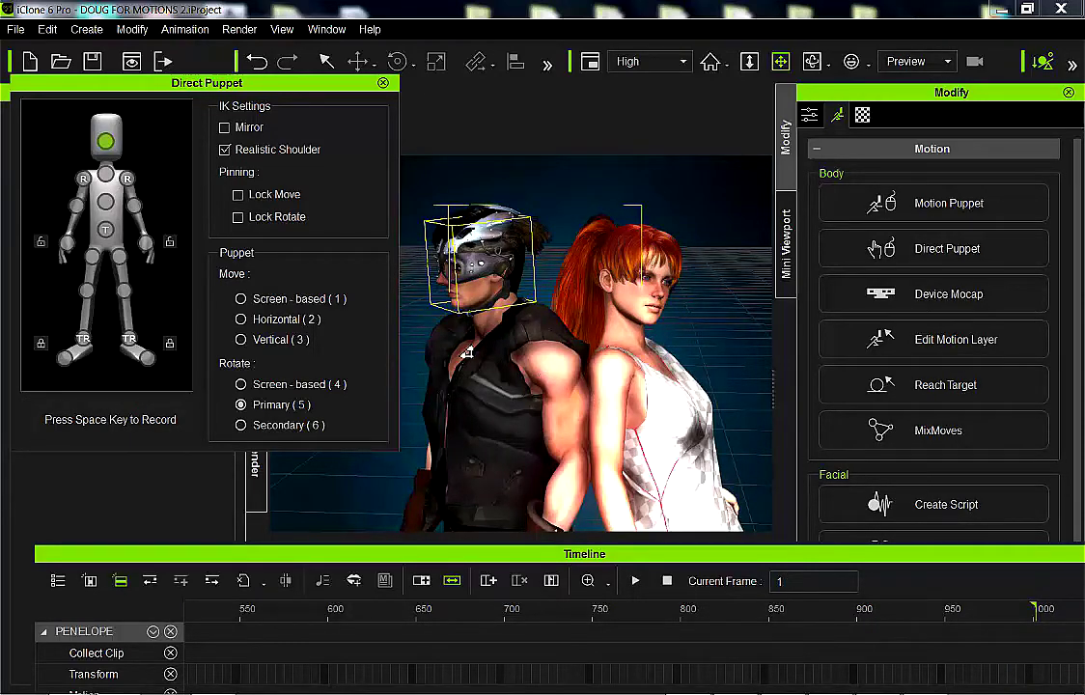
key(space)
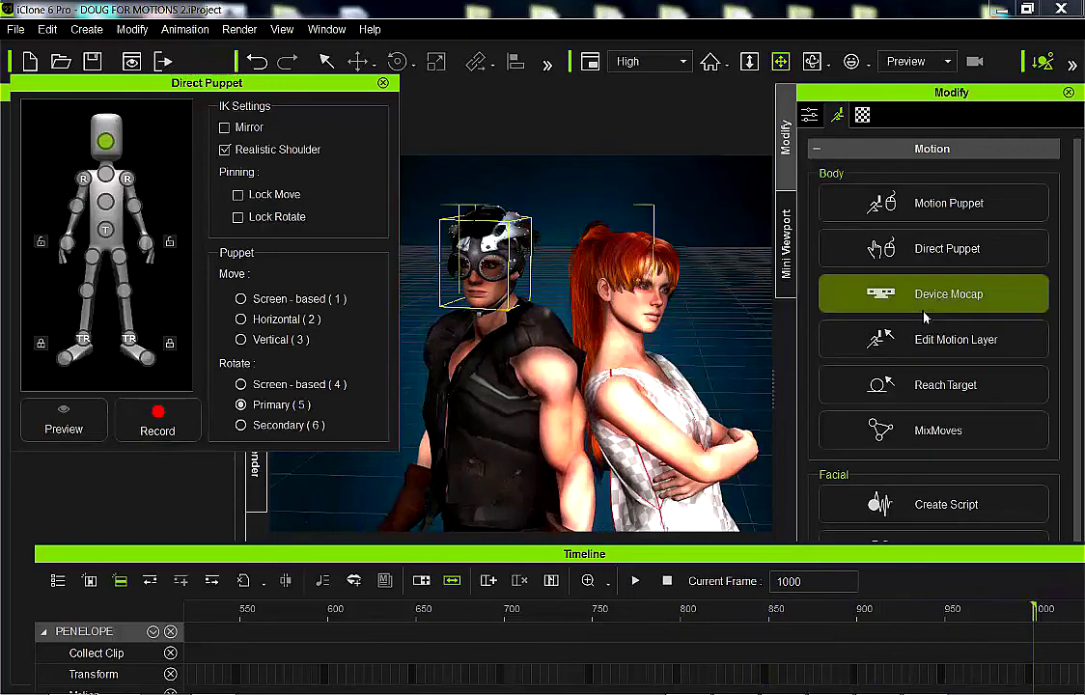
key(space)
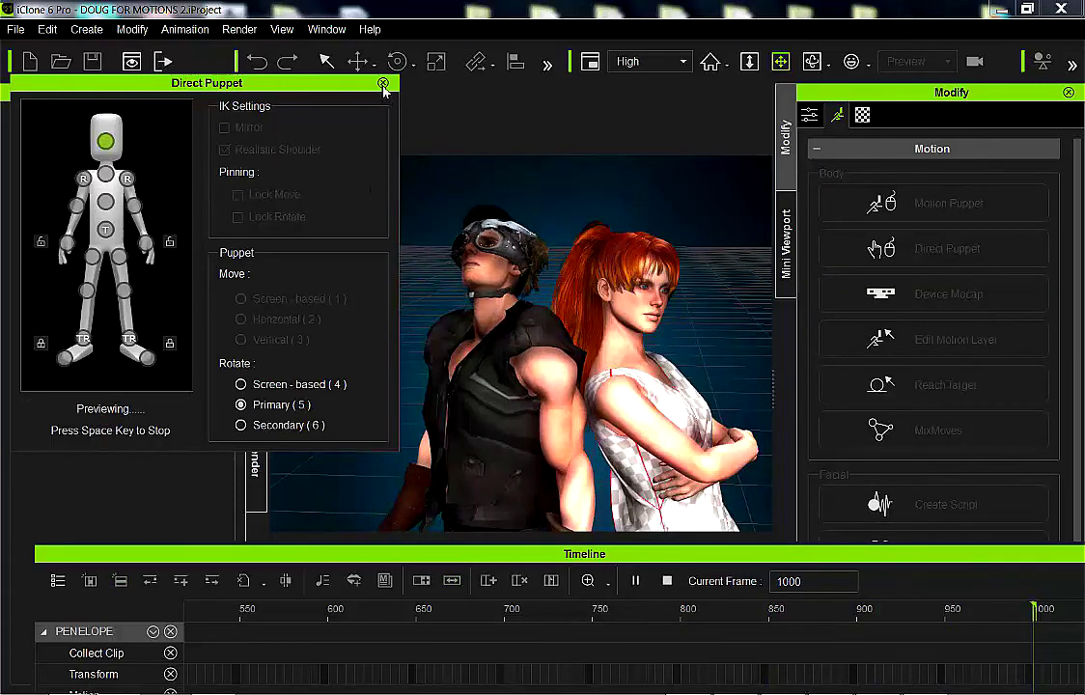
click(382, 84)
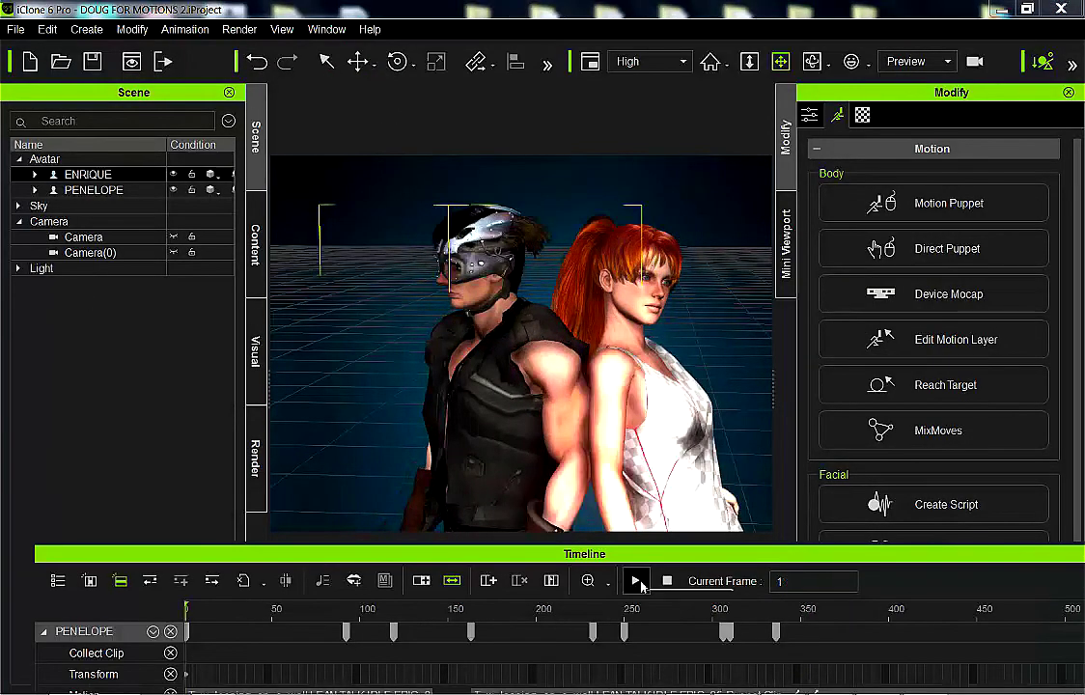
- Play the animation to review ENRIQUE's recorded head motion, and inspect both avatars up close at frame 1000
click(637, 581)
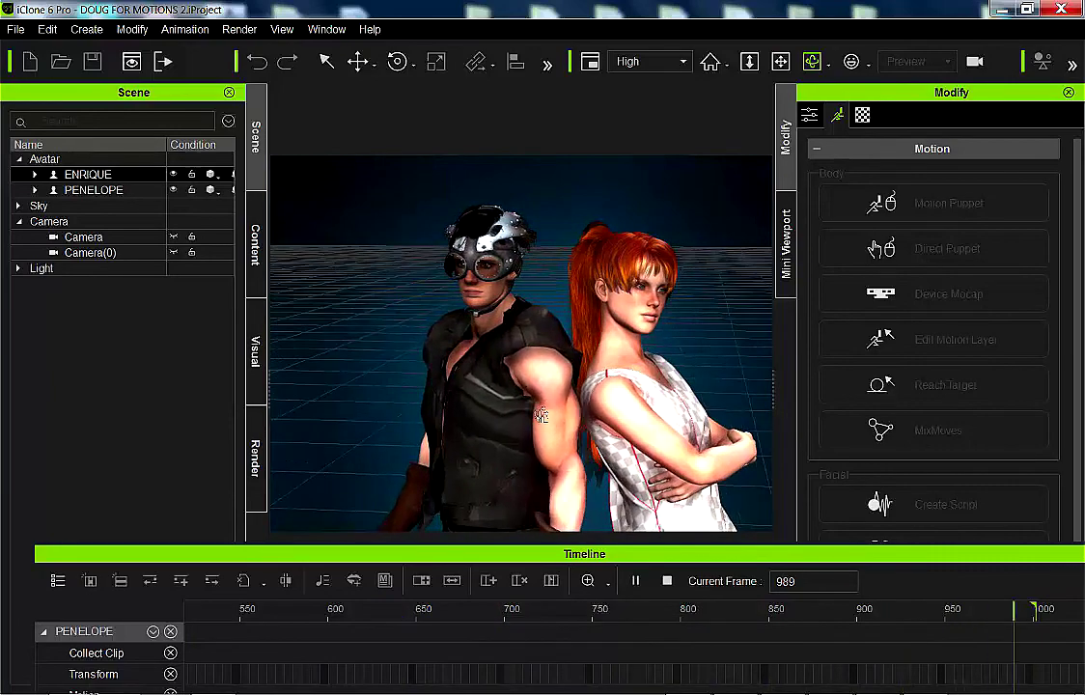
right_drag(555, 437, 467, 441)
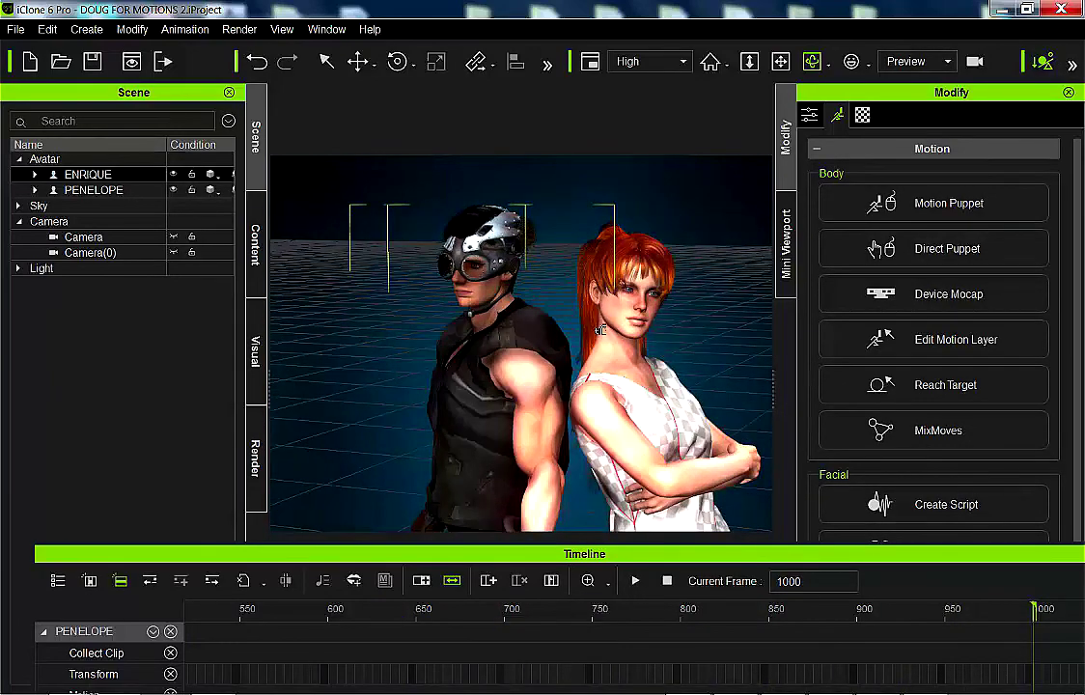
scroll(599, 329, up, 5)
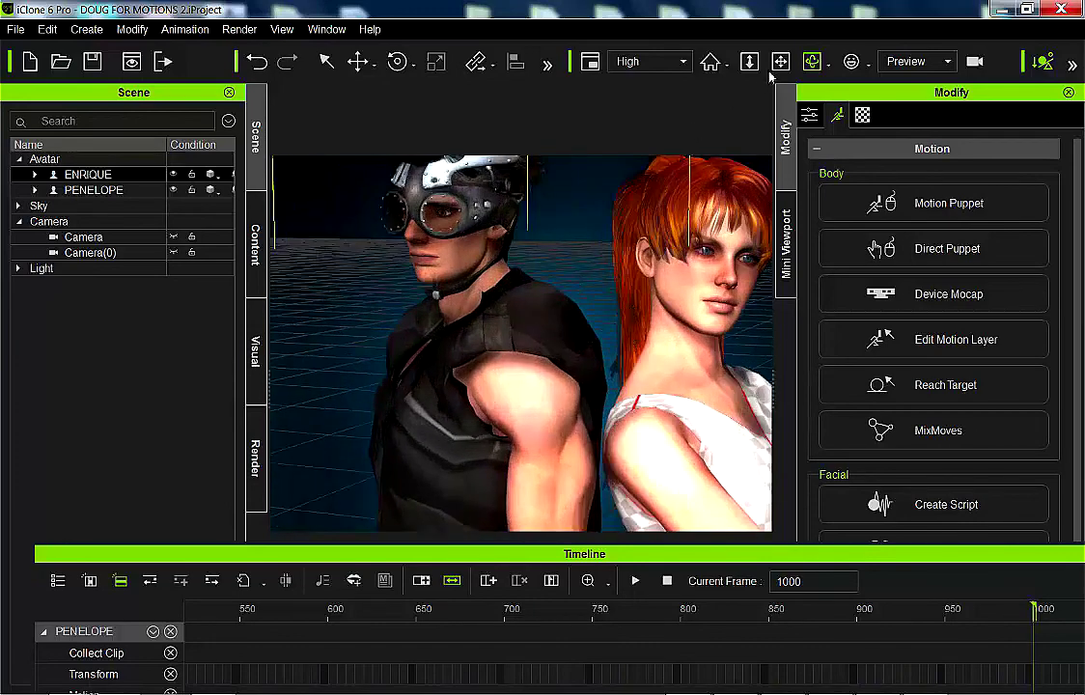
right_drag(655, 310, 536, 424)
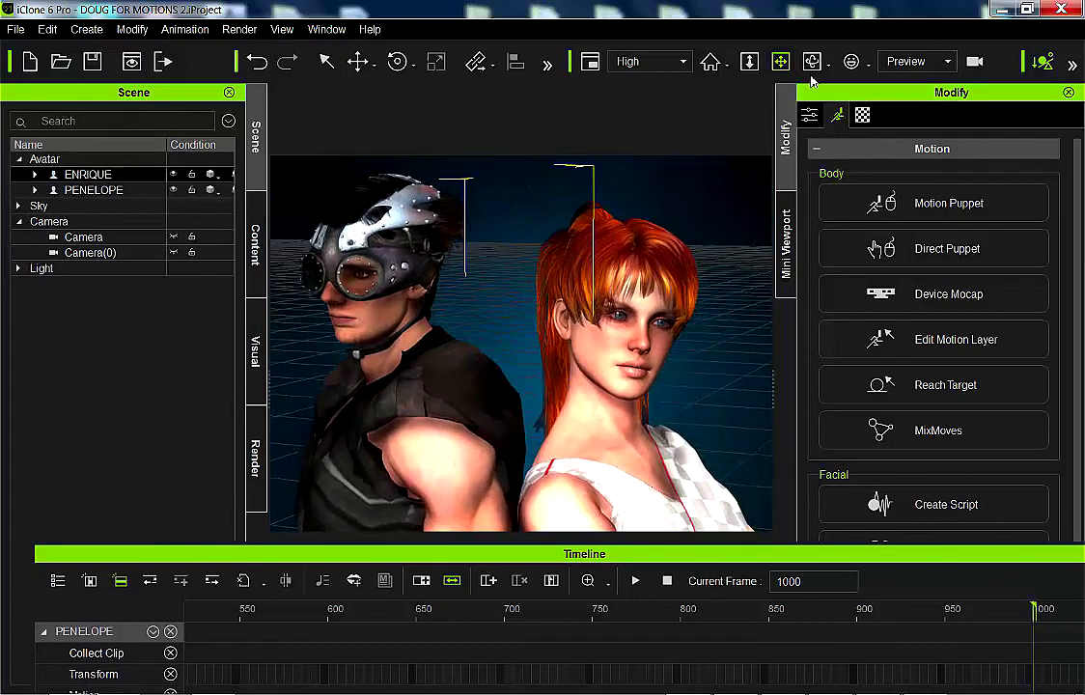
right_drag(590, 397, 602, 397)
right_drag(602, 396, 616, 398)
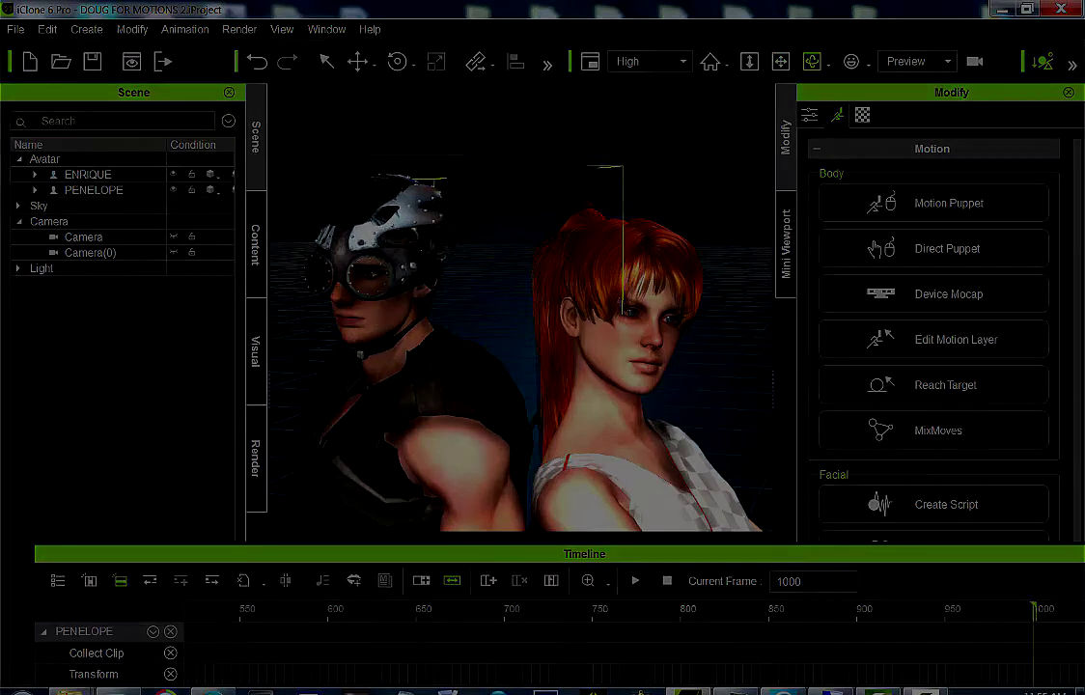